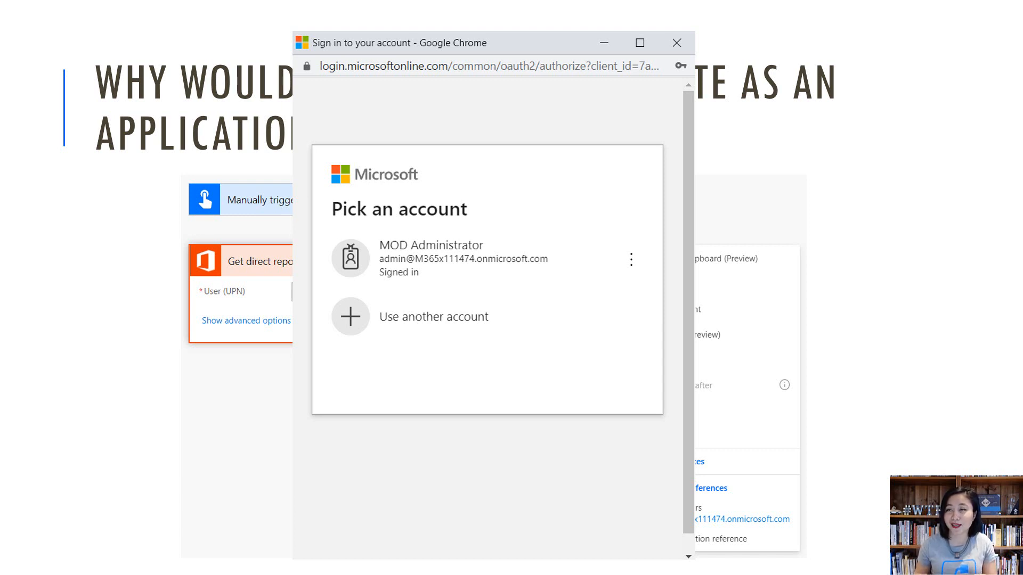
- Advance to the Demo Time slide, end the slide show and switch to the Azure portal in Chrome
key("Right")
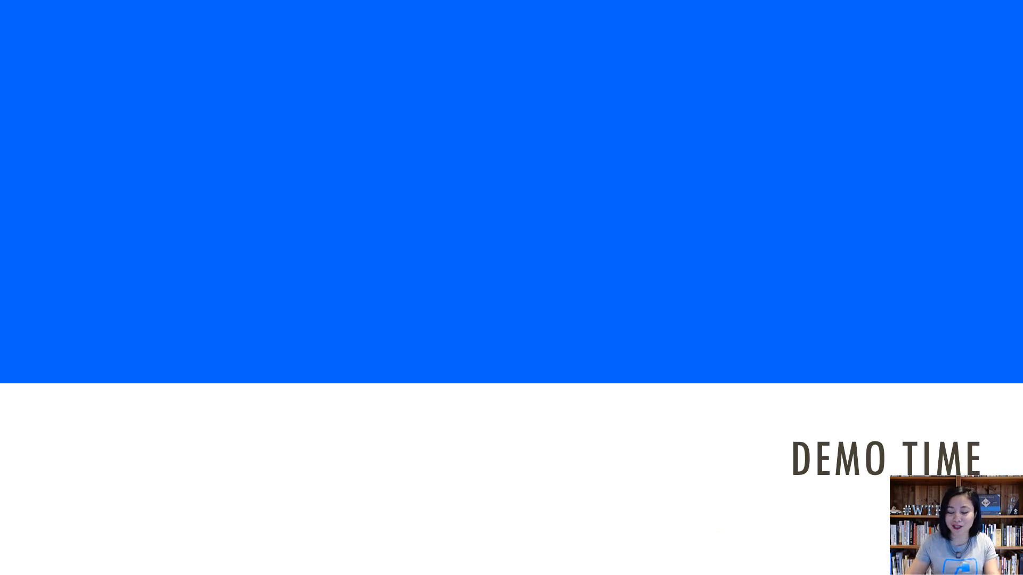
key("Escape")
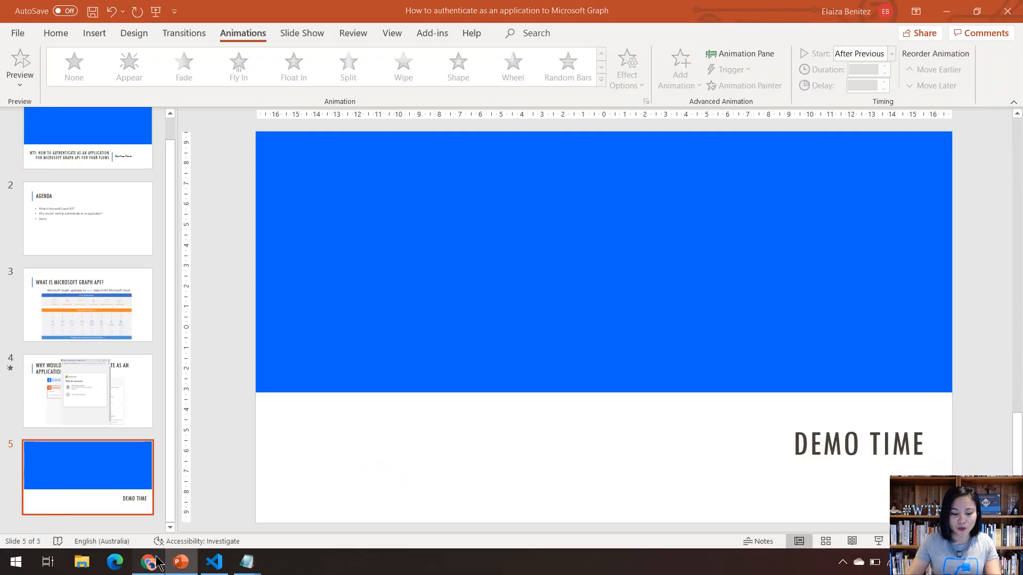
left_click(155, 560)
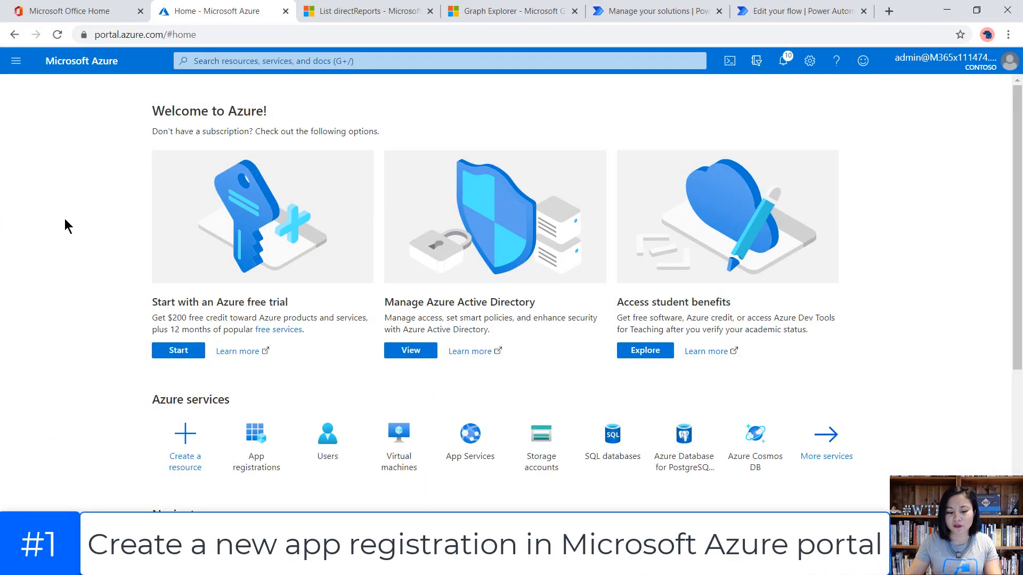
- Register a new single-tenant application named WTF Live Demo in the Azure app registrations
left_click(256, 437)
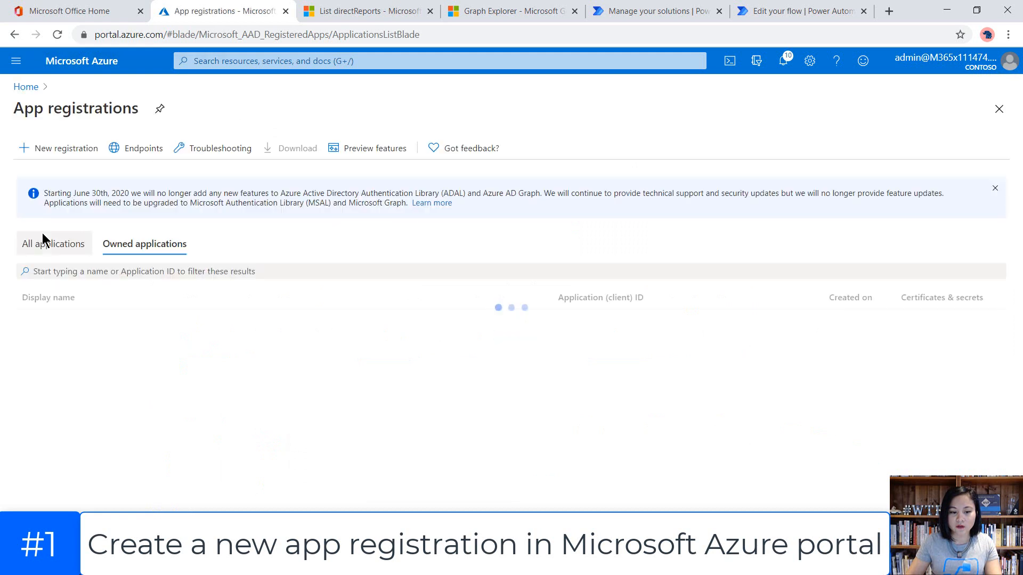
left_click(54, 155)
type("WTF Live Demo")
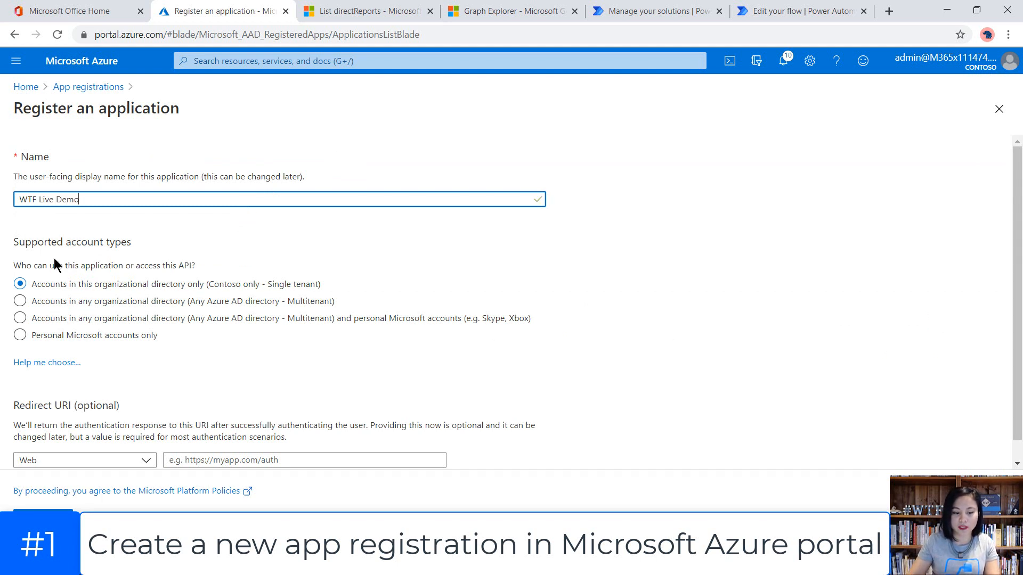
left_click(42, 519)
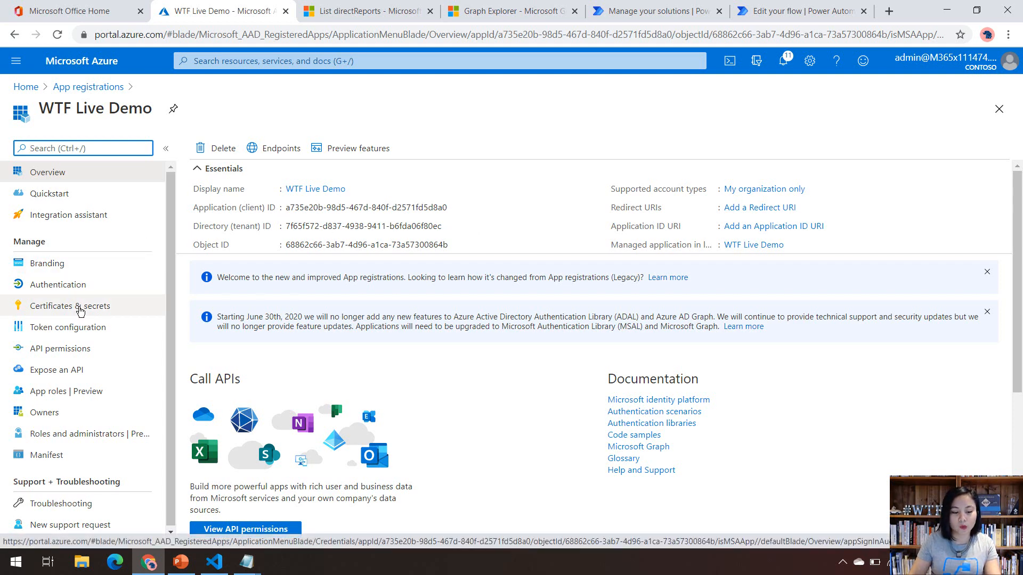
- Add a client secret to the WTF Live Demo app with the description Application and an expiry of Never
left_click(80, 311)
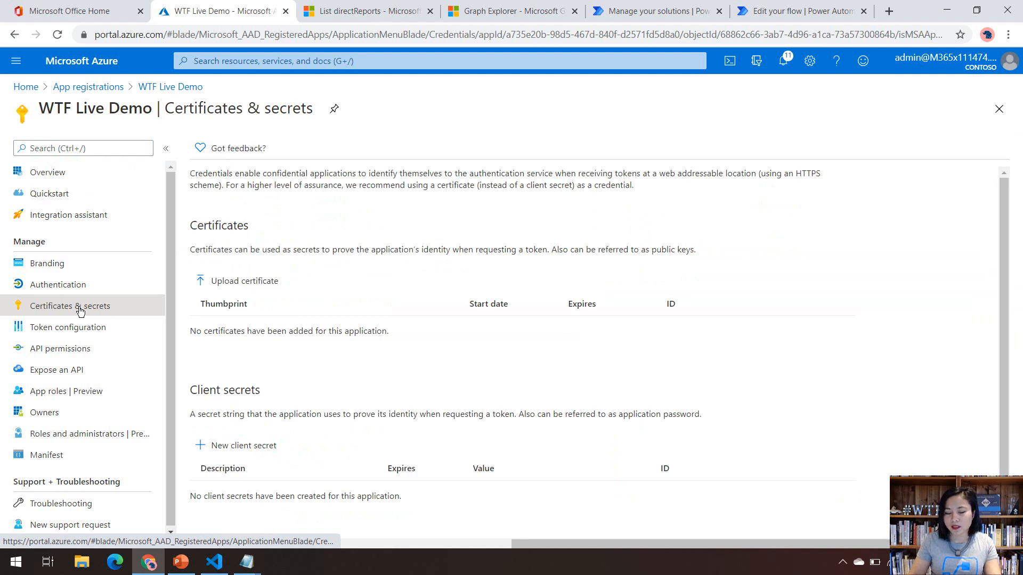
left_click(255, 442)
type("Application")
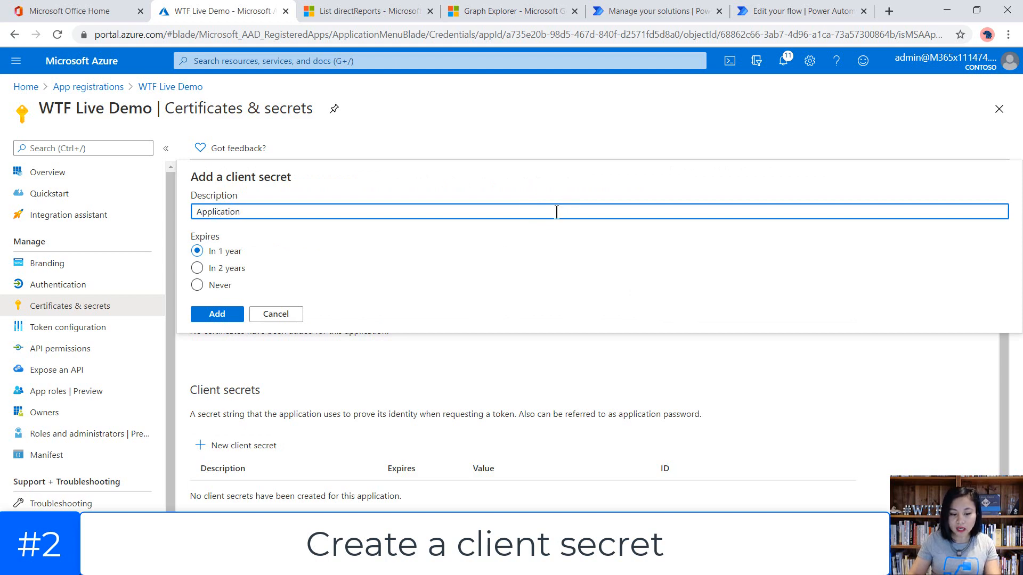
left_click(197, 285)
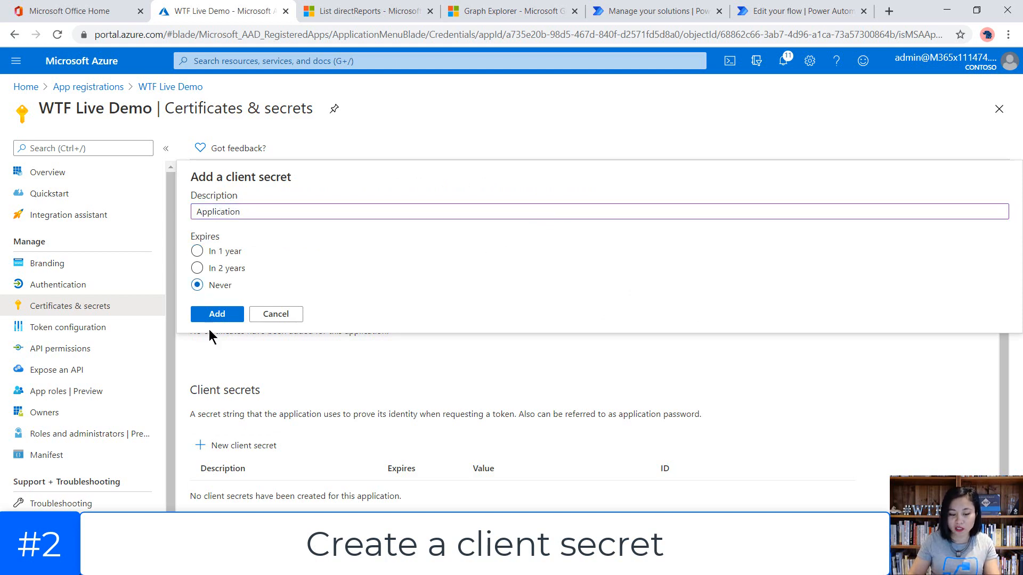
left_click(218, 315)
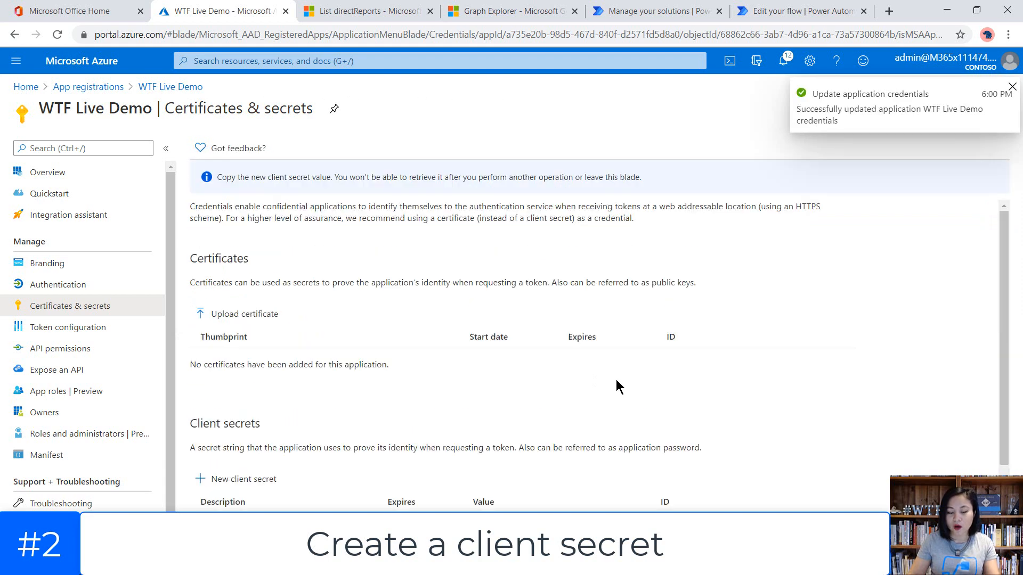
- Copy the new client secret's value into the untitled Notepad document and return to the Azure portal
scroll(765, 322, "down", 1)
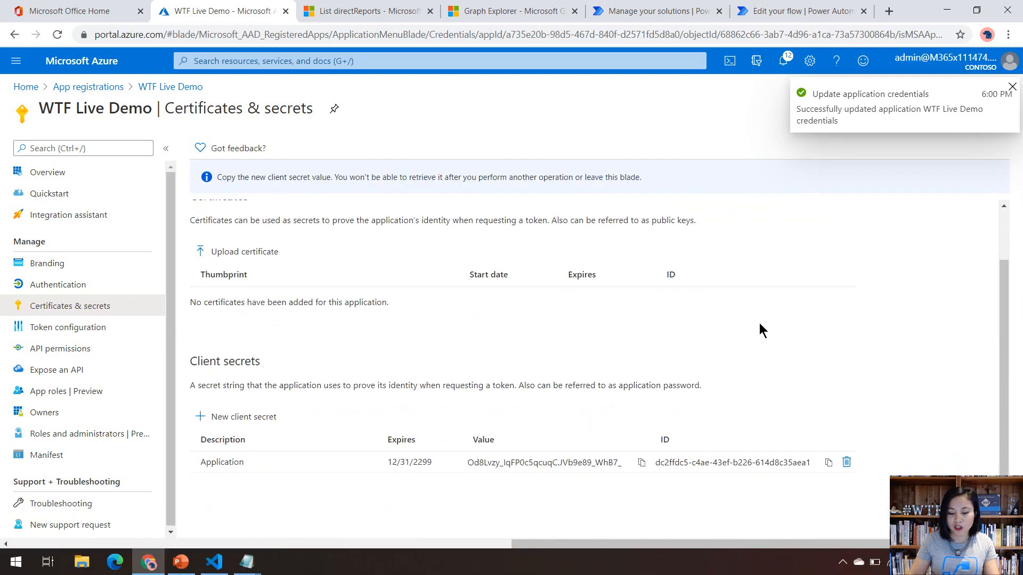
left_click(640, 464)
left_click(247, 562)
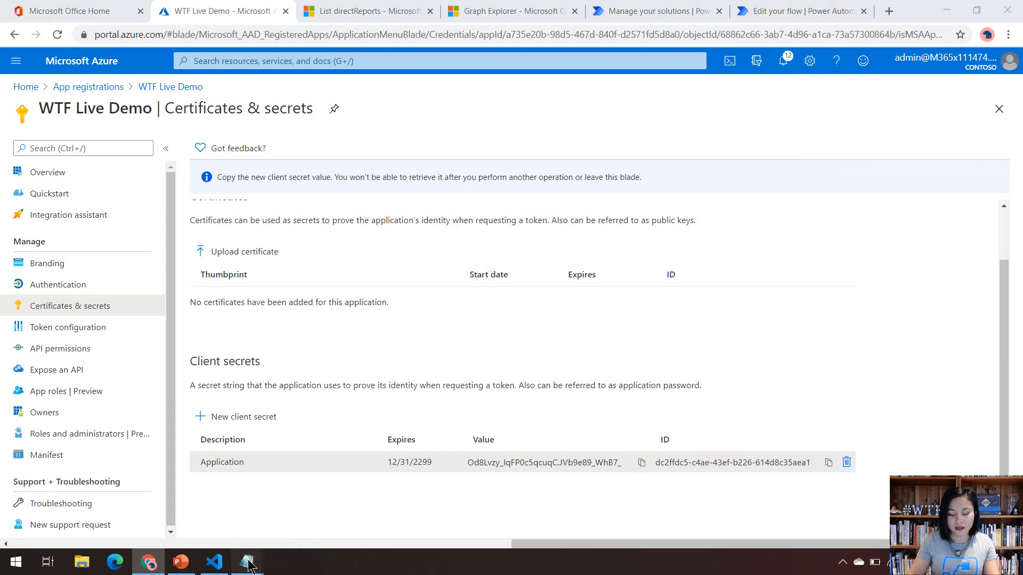
left_click(183, 500)
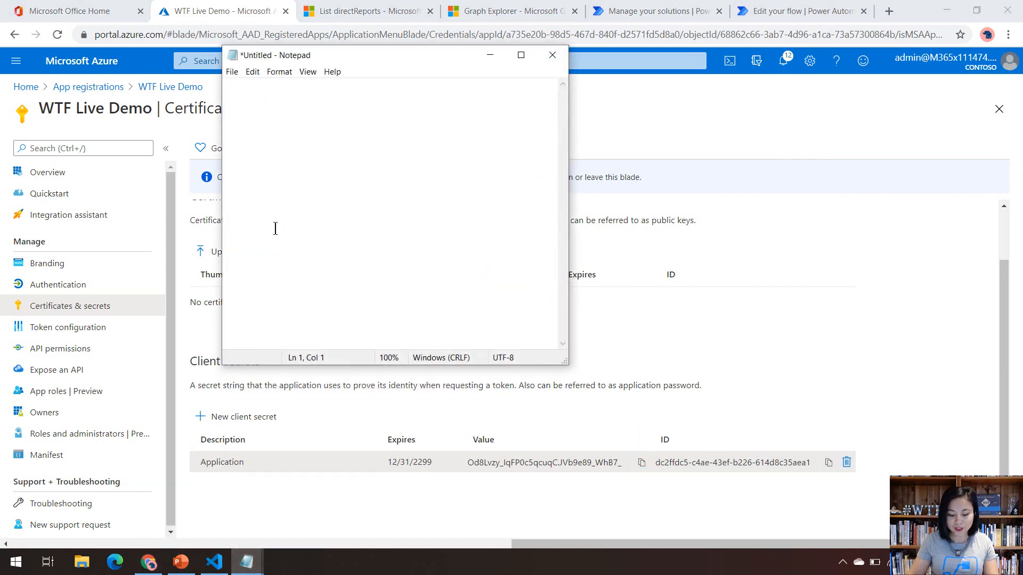
key("ctrl+v")
left_click(490, 55)
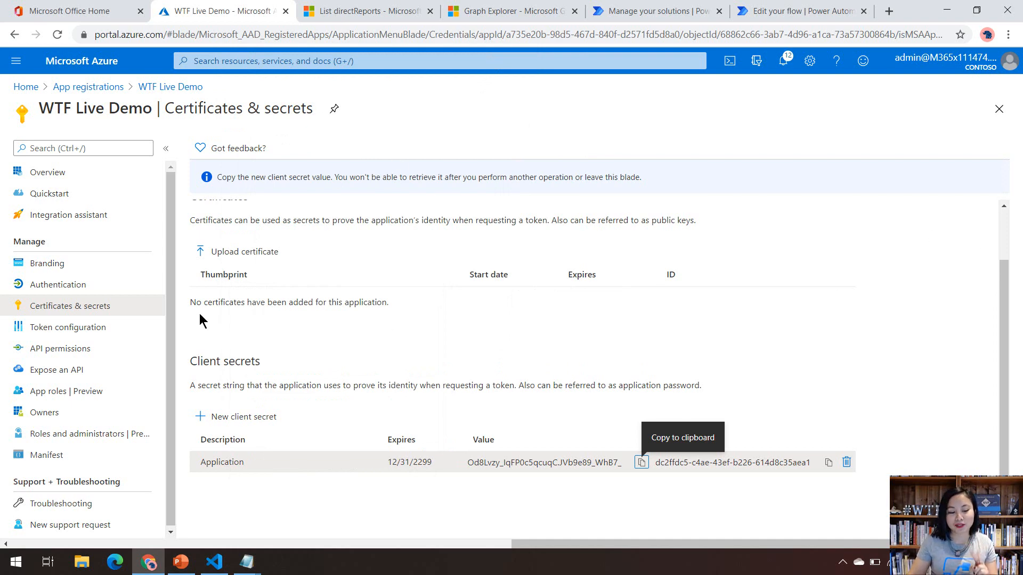
- Open the app's API permissions, look up the List directReports permissions in the Microsoft Graph docs and copy User.ReadWrite.All from the Application row
left_click(96, 349)
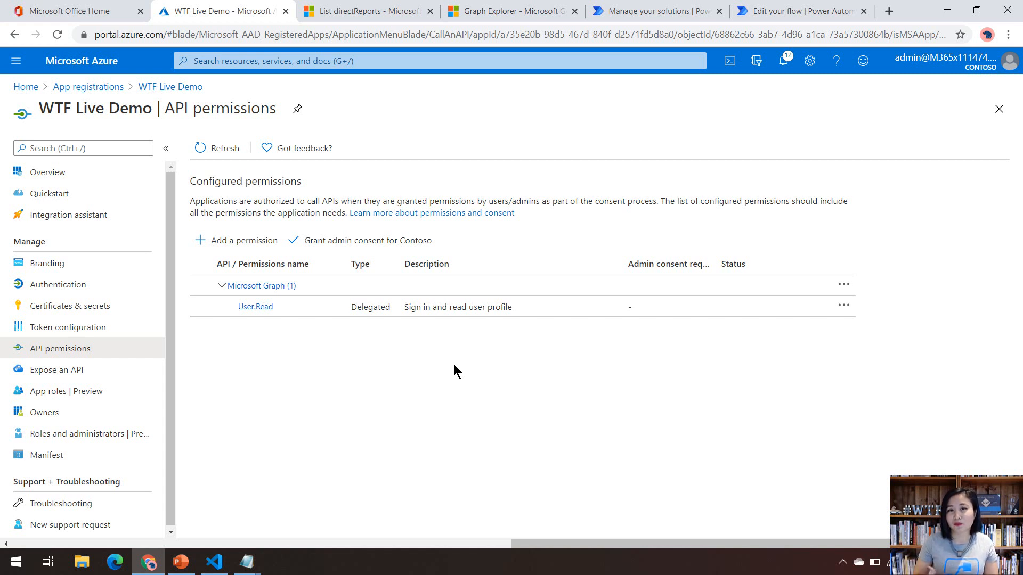
left_click(377, 16)
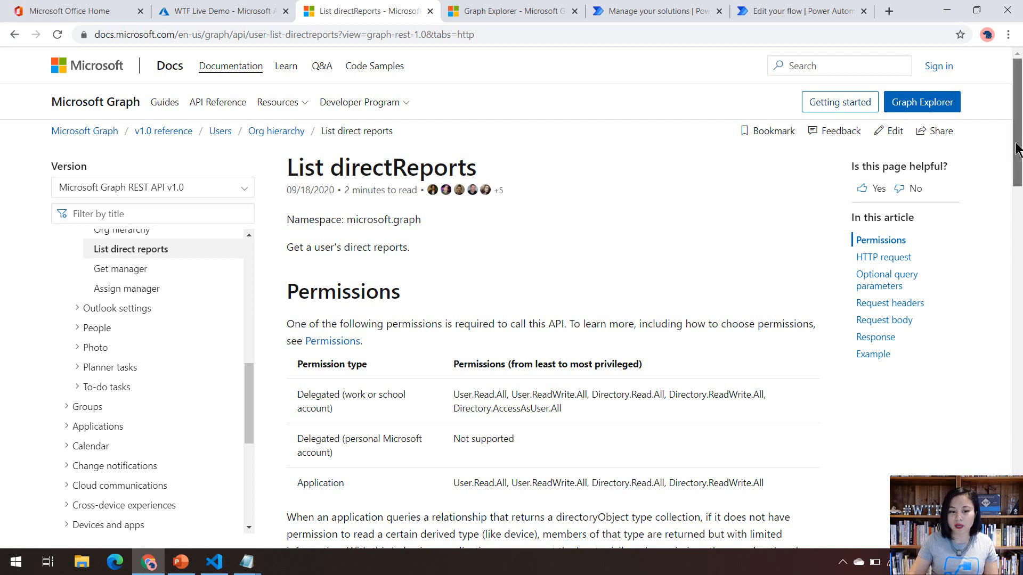
left_click_drag(1017, 151, 1017, 164)
left_click_drag(1017, 178, 1015, 206)
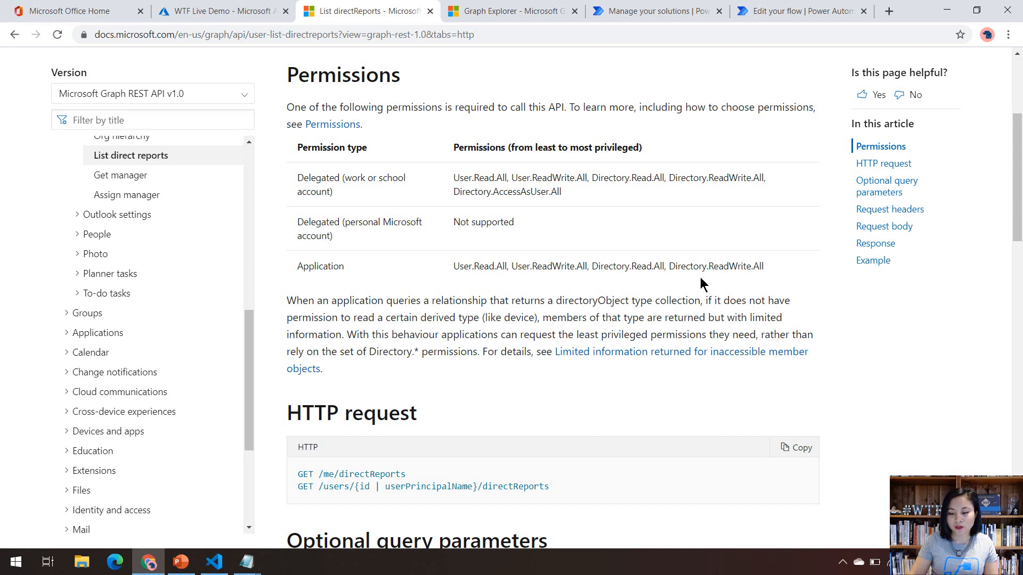
left_click_drag(512, 266, 588, 261)
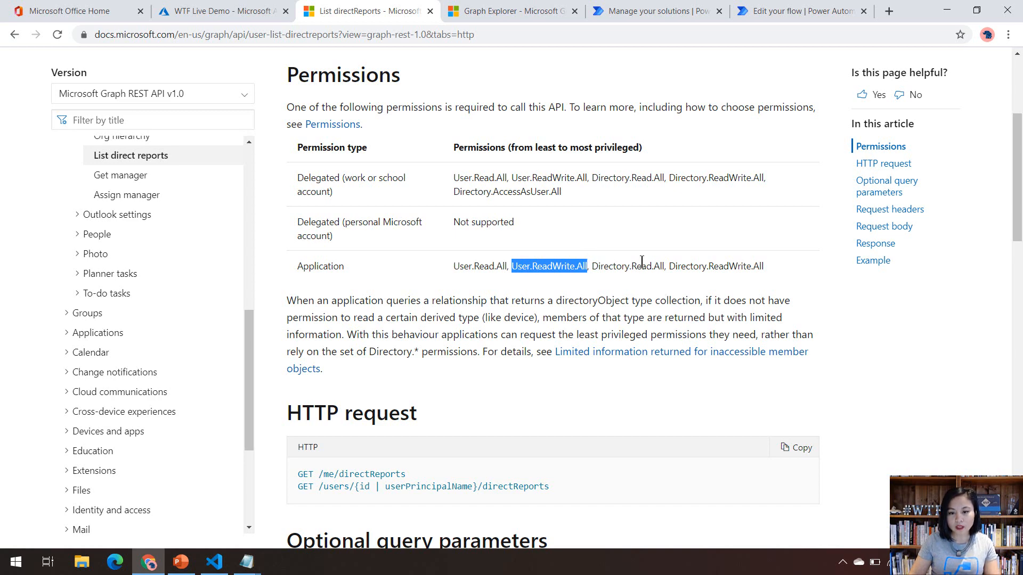
- Add the Microsoft Graph application permission User.ReadWrite.All to the WTF Live Demo app and grant admin consent for Contoso
left_click(228, 11)
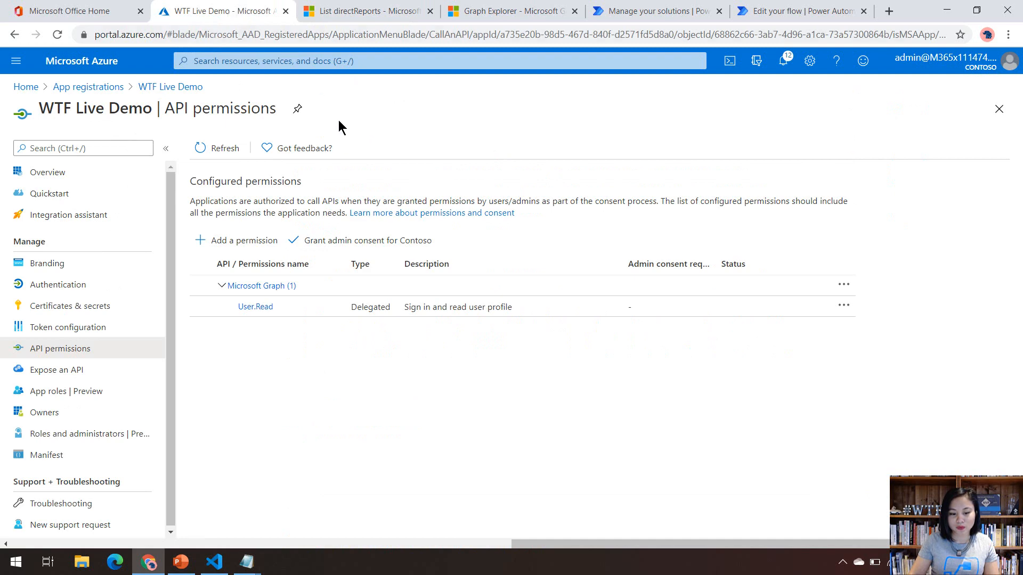
left_click(242, 241)
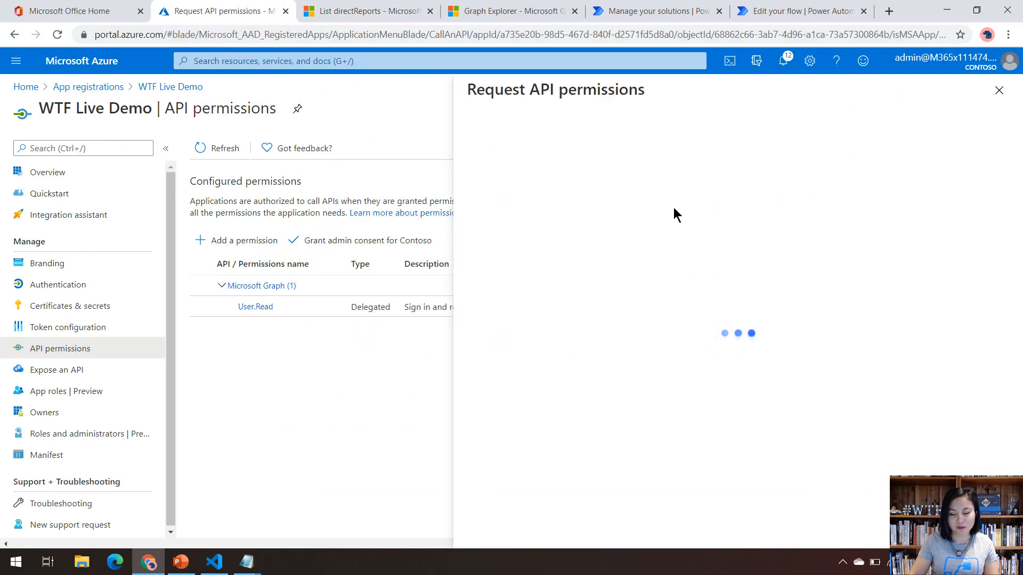
left_click(617, 238)
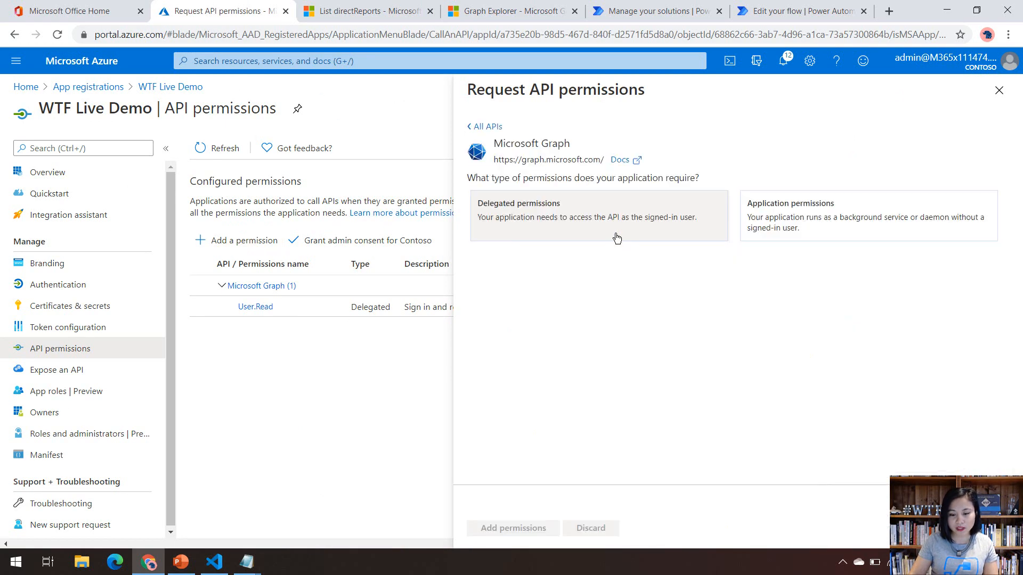
left_click(802, 226)
left_click(676, 290)
key("ctrl+v")
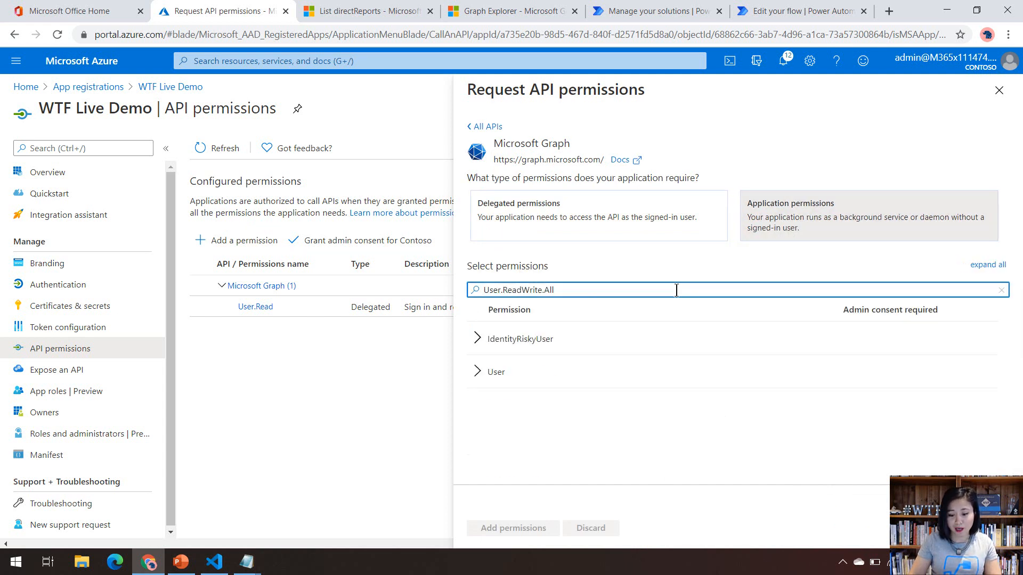
left_click(477, 371)
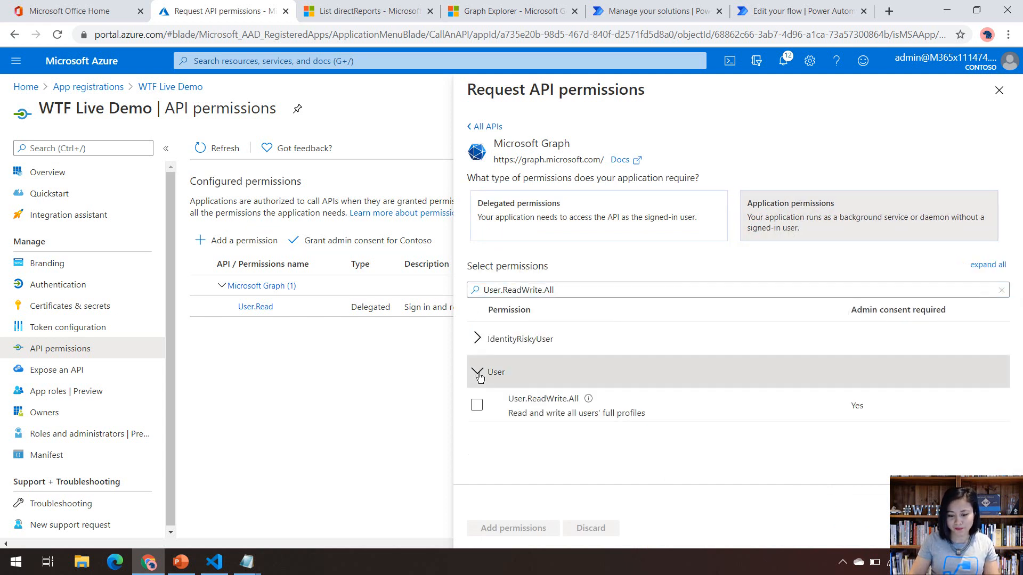
left_click(478, 406)
left_click(501, 528)
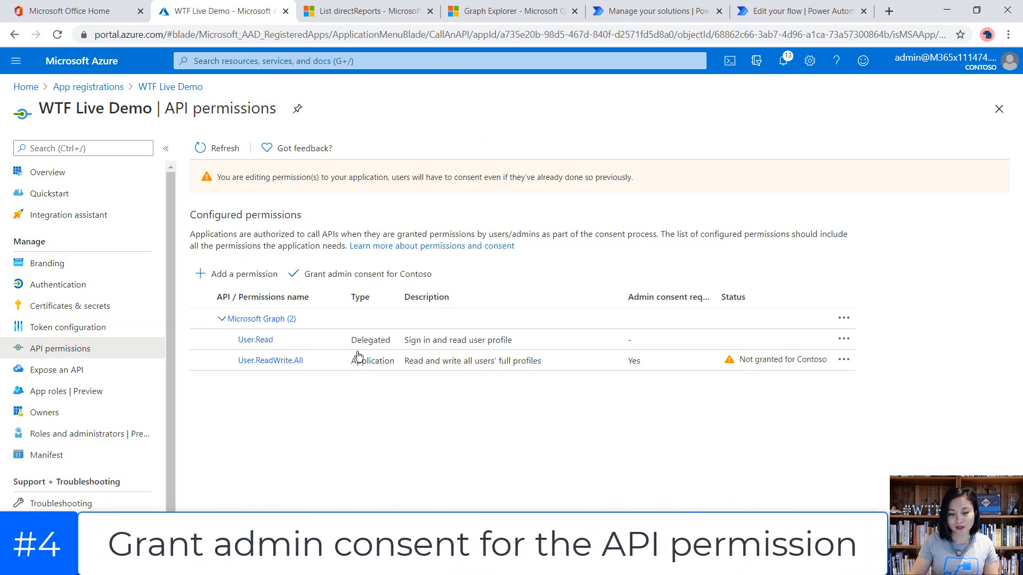
left_click(358, 279)
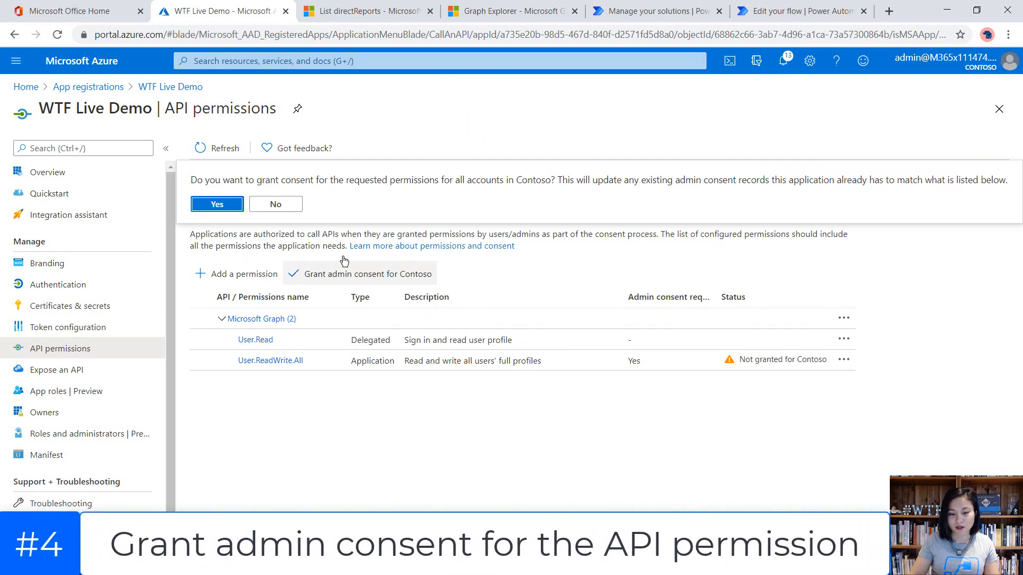
left_click(275, 204)
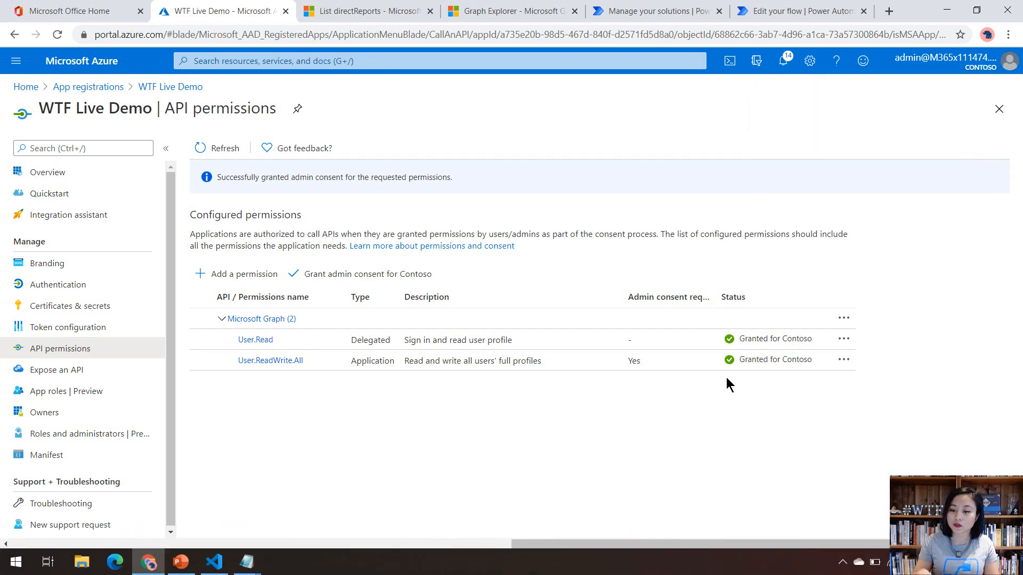
- Switch to the Demo flow in Power Automate and check which connection reference the Get direct reports (V2) action uses
left_click(771, 14)
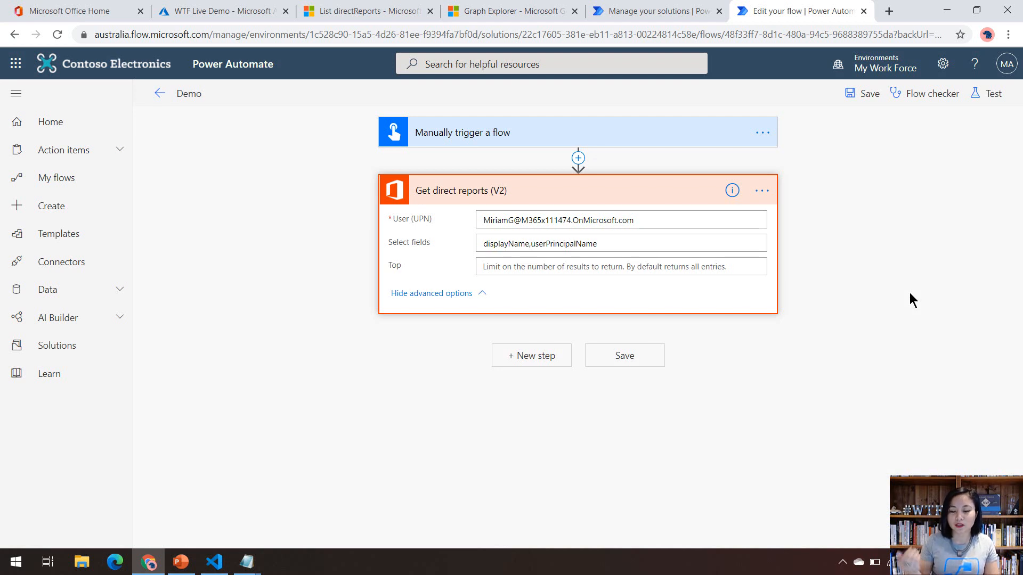
left_click(769, 192)
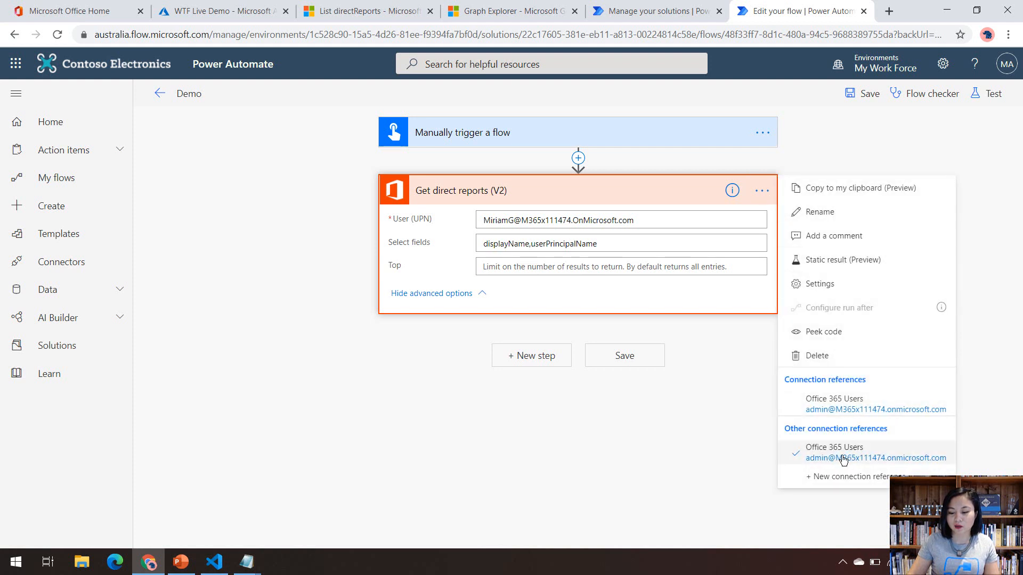
key("Escape")
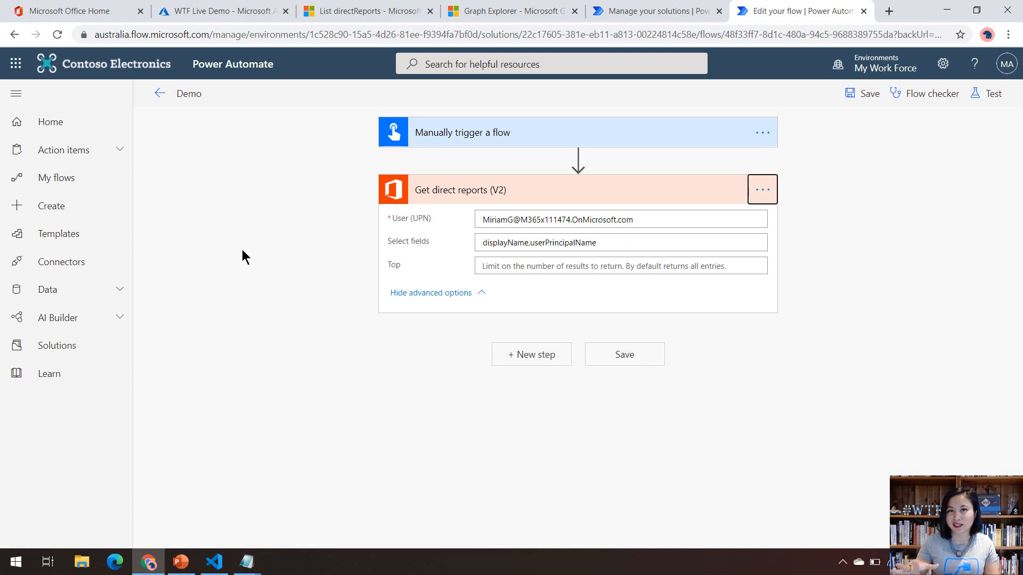
- Add an HTTP action after Get direct reports (V2) in the Demo flow and set its method to GET
left_click(536, 354)
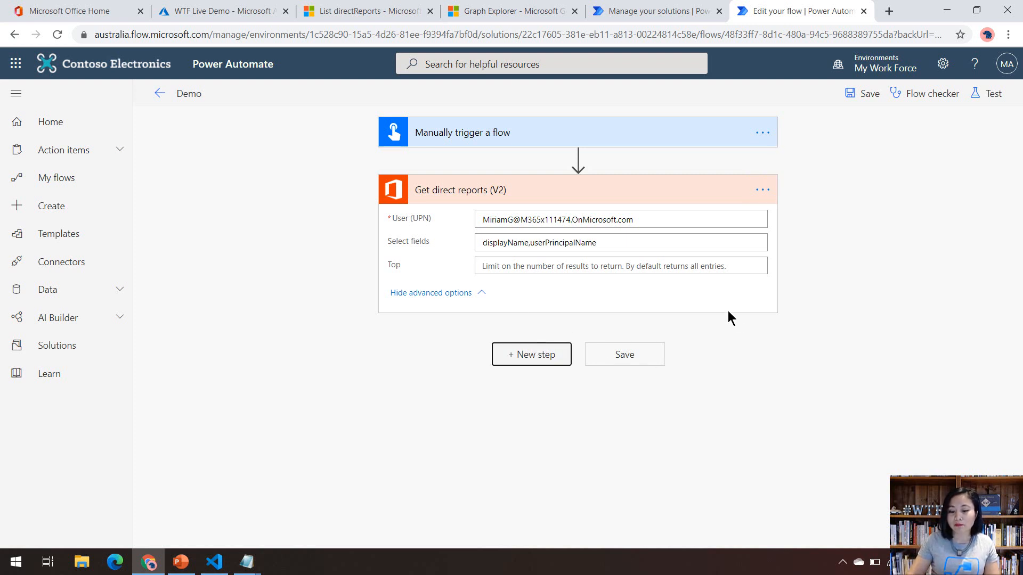
left_click(619, 283)
type("HT")
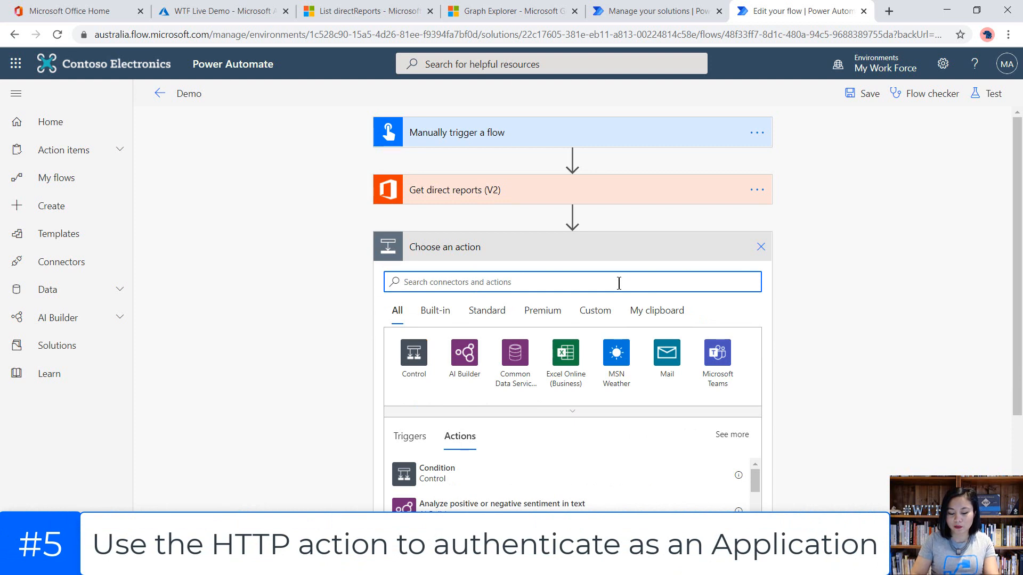
type("TP")
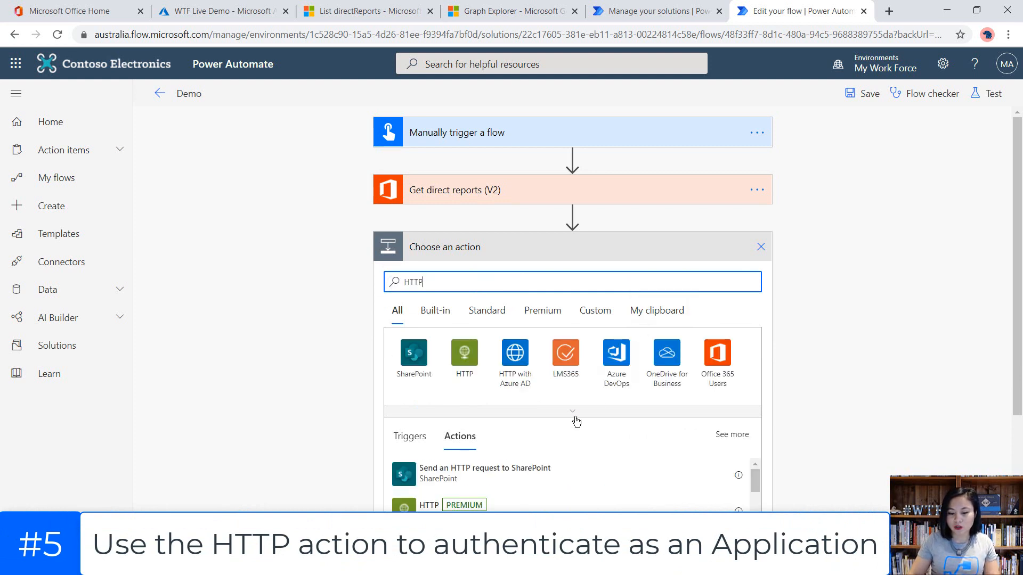
left_click(507, 505)
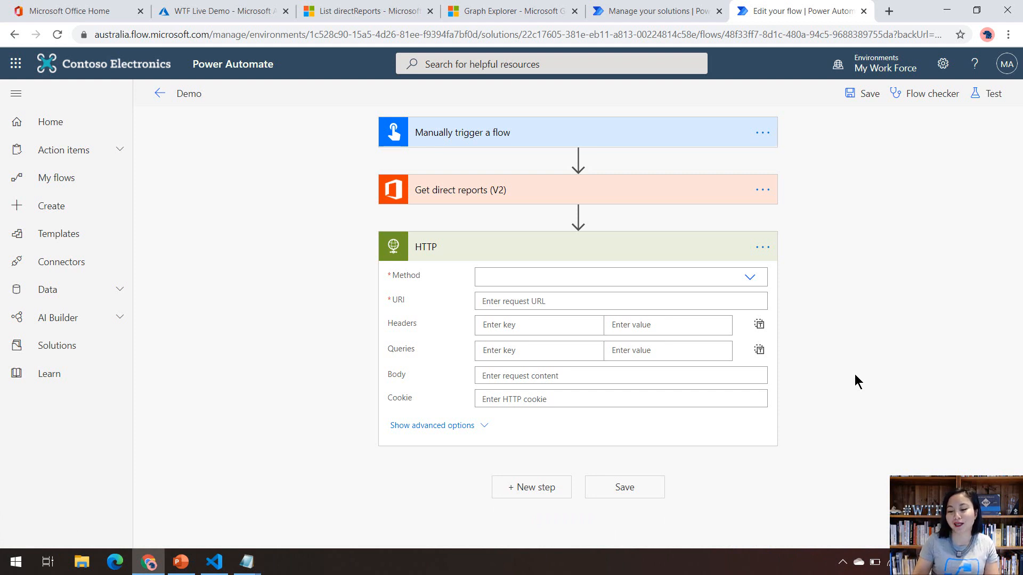
left_click(755, 280)
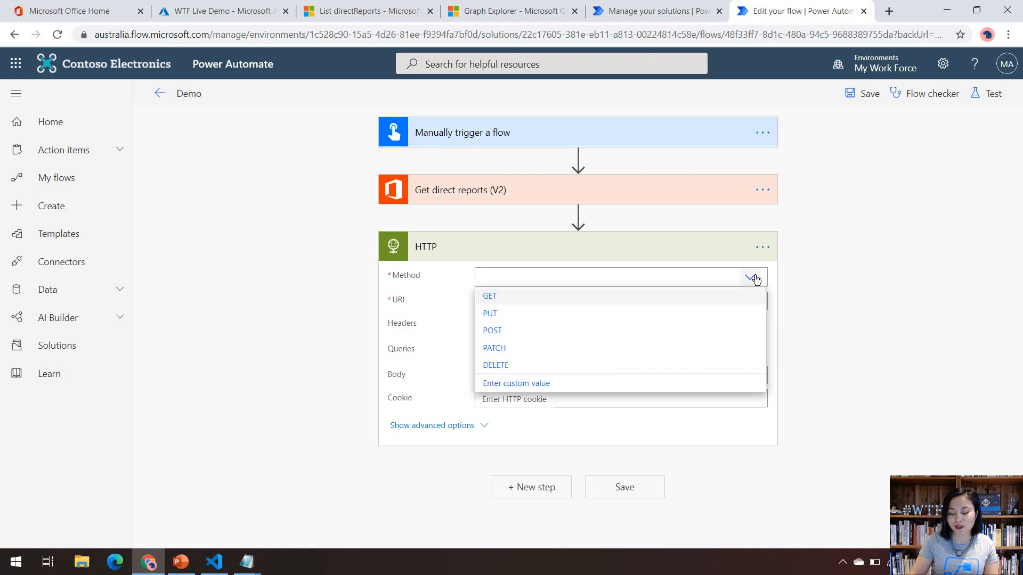
left_click(719, 301)
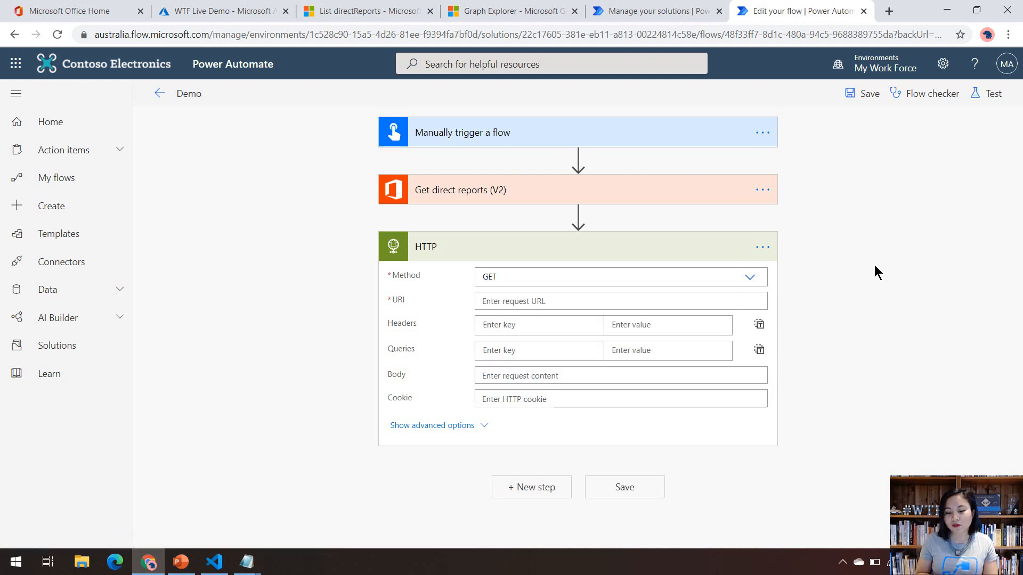
- Check the HTTP request and request headers sections of the List directReports page in the Microsoft Graph docs
left_click(328, 13)
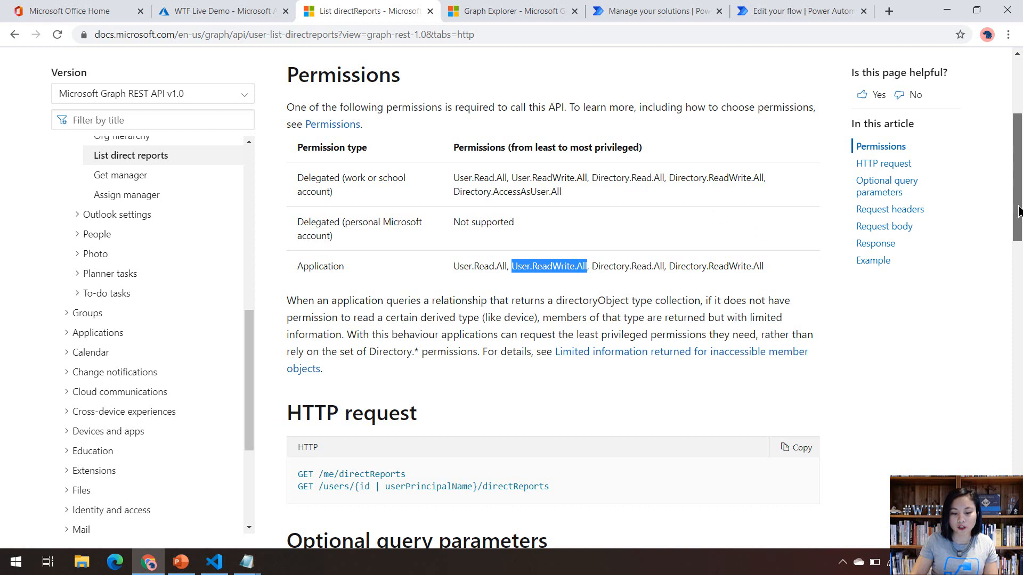
left_click_drag(1019, 211, 1021, 250)
scroll(1020, 251, "down", 4)
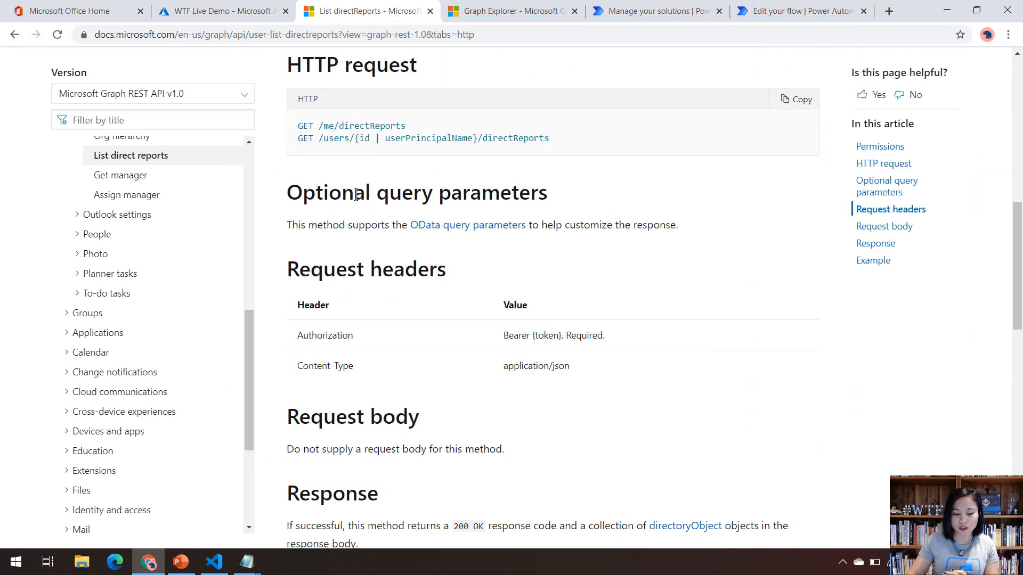
- Copy the prepared Graph v1.0 directReports URL selecting displayName,userPrincipalName from Notepad and use it as the HTTP action's URI in the Demo flow
left_click(247, 562)
left_click(306, 514)
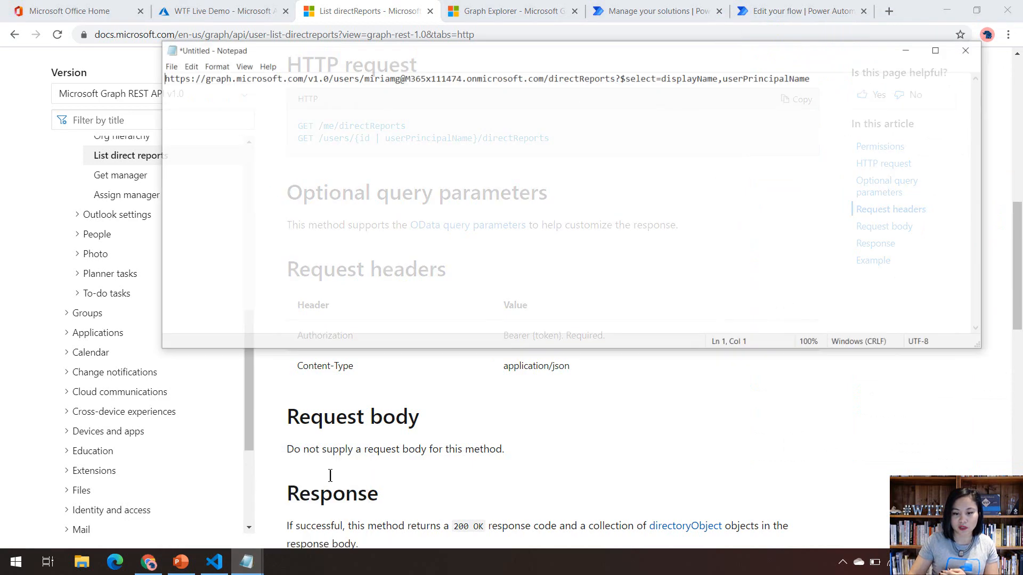
left_click_drag(857, 60, 115, 81)
key("ctrl+c")
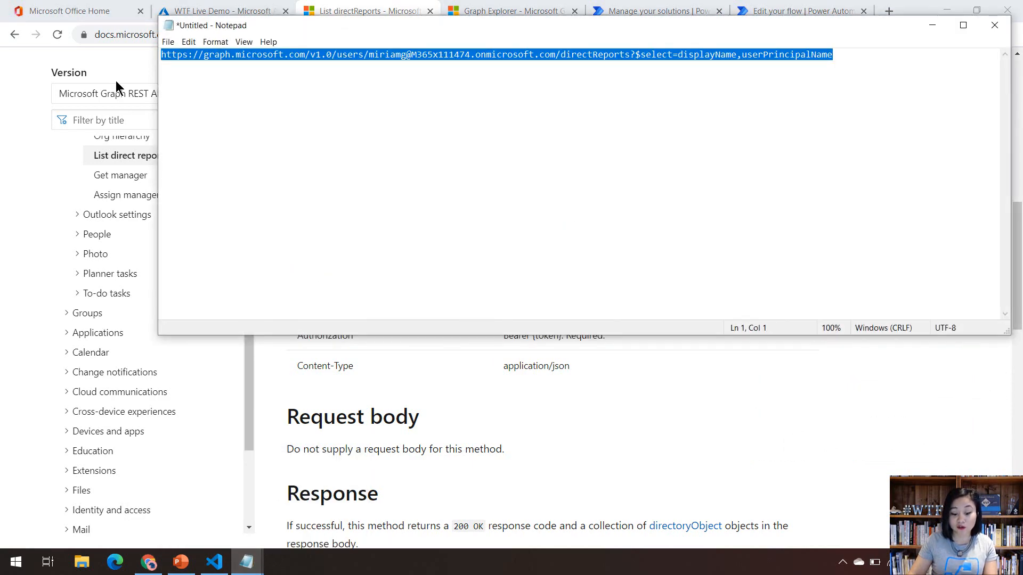
left_click(932, 25)
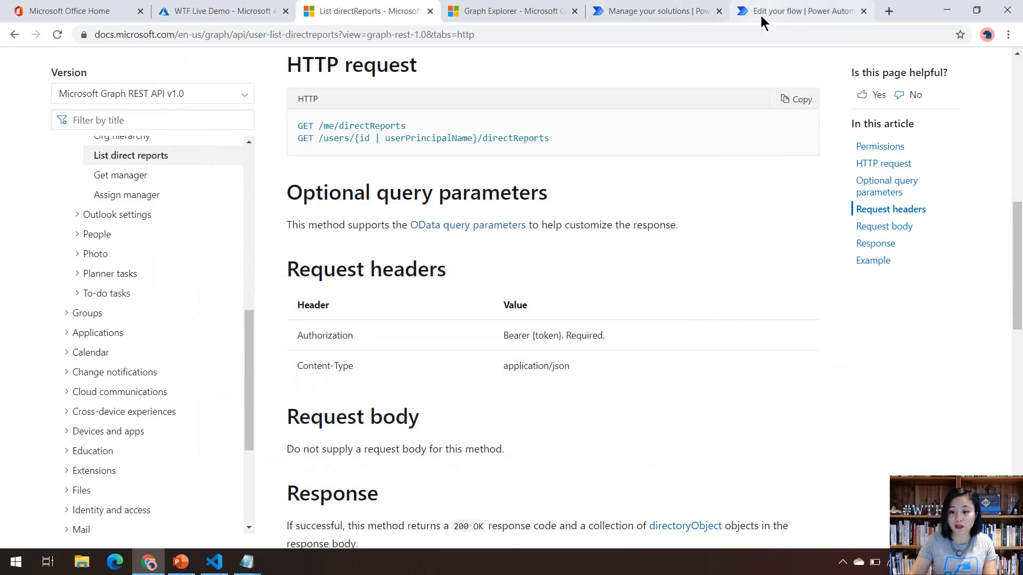
left_click(777, 10)
left_click(523, 301)
key("ctrl+v")
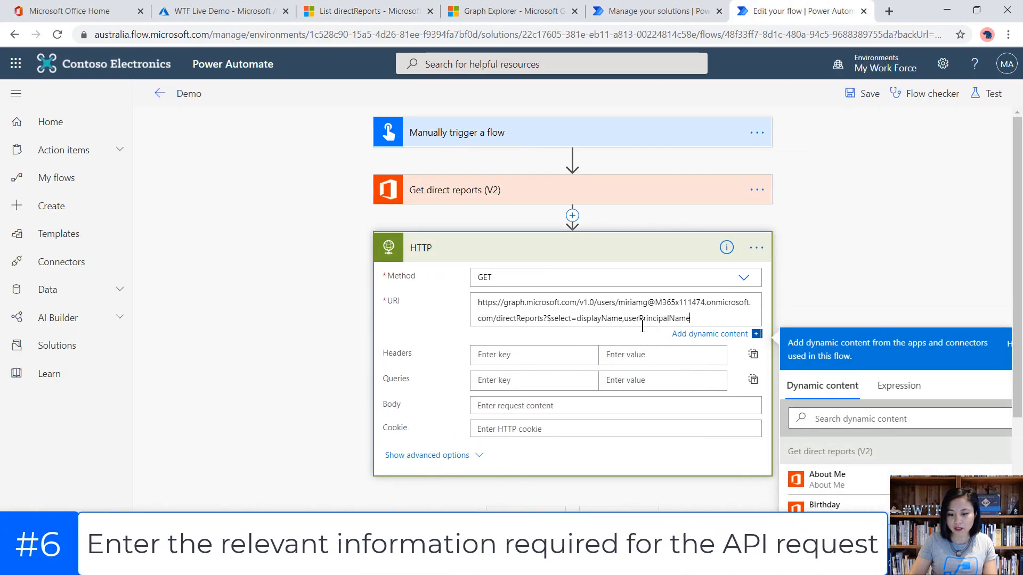
- Expand the Get direct reports (V2) action and compare its user and selected fields with the HTTP action's URI
left_click(513, 184)
scroll(632, 288, "down", 2)
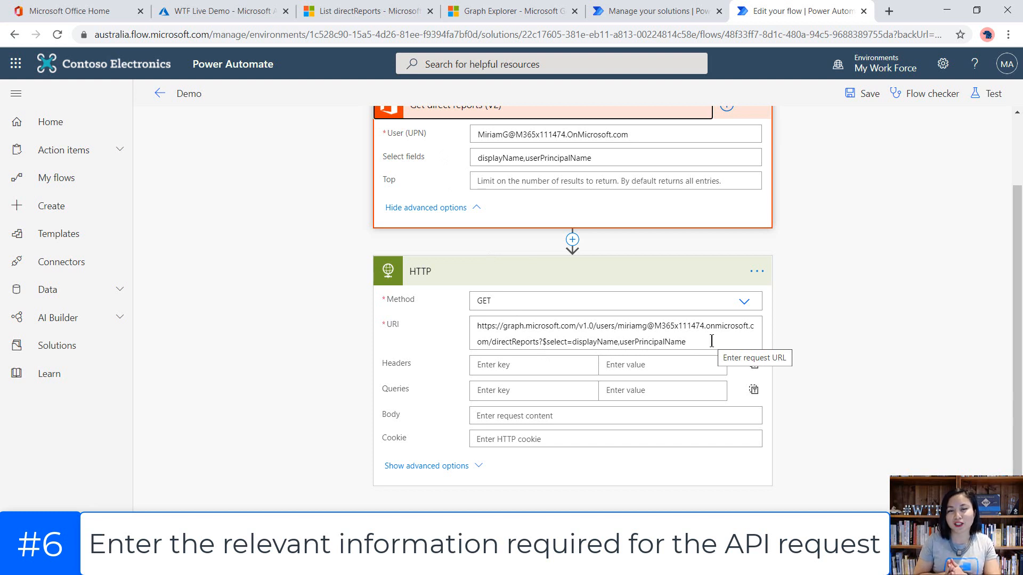
scroll(463, 250, "up", 2)
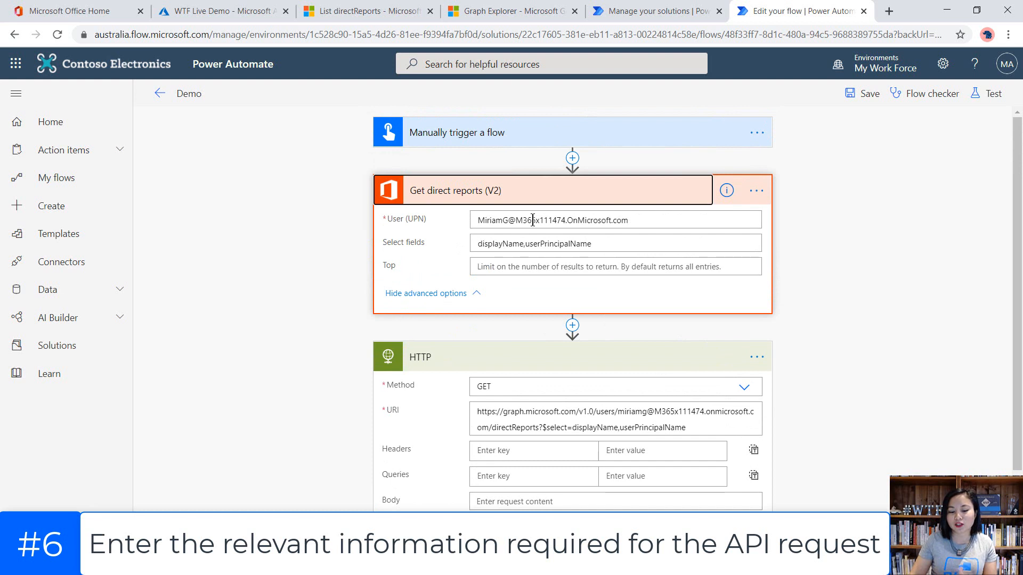
scroll(659, 417, "down", 2)
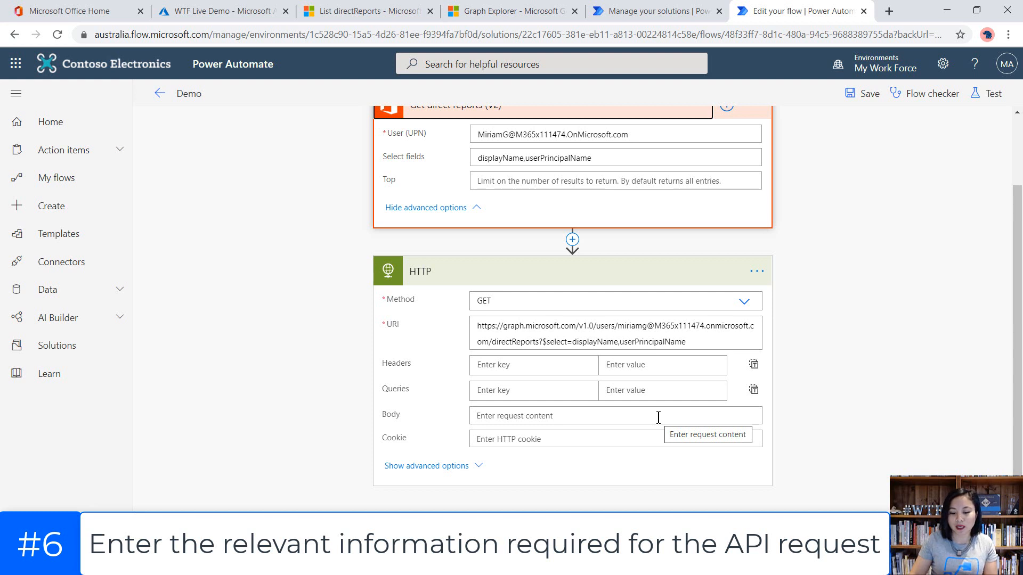
- Add a header to the HTTP action with the key content-Type and the value application/JSON
left_click(522, 366)
type("content-Ty")
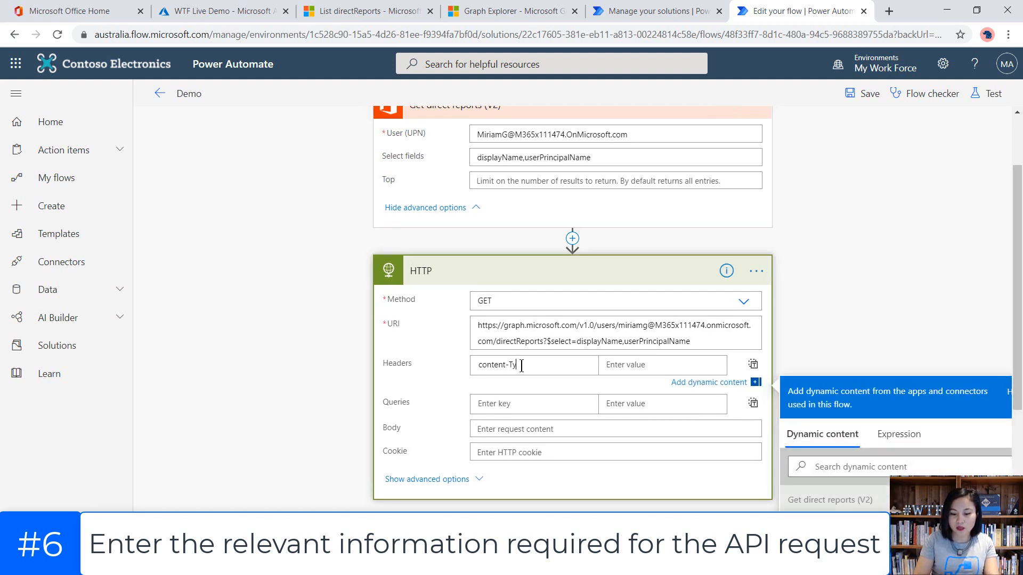
type("pe")
key("Tab")
type("application")
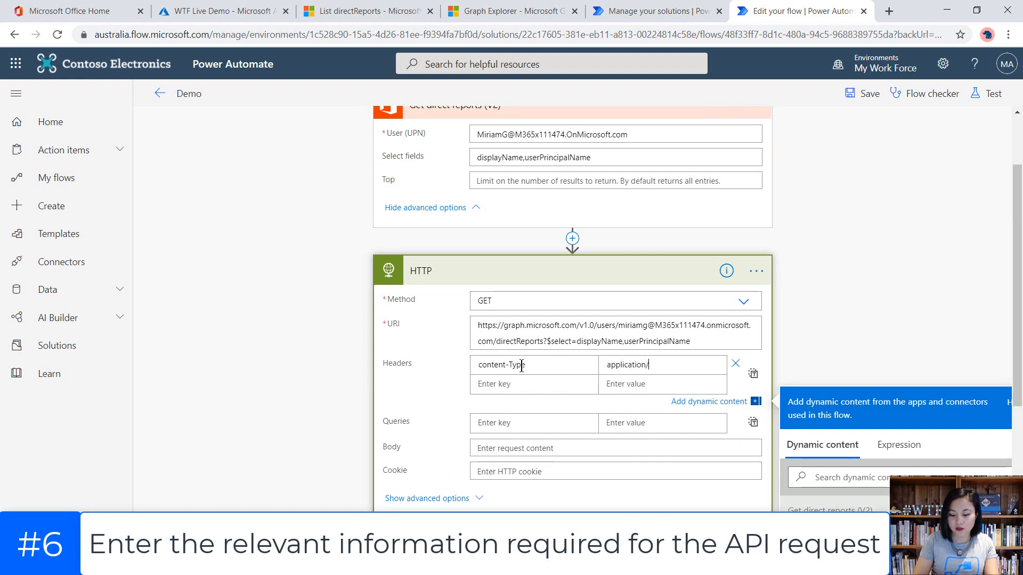
type("/JSON")
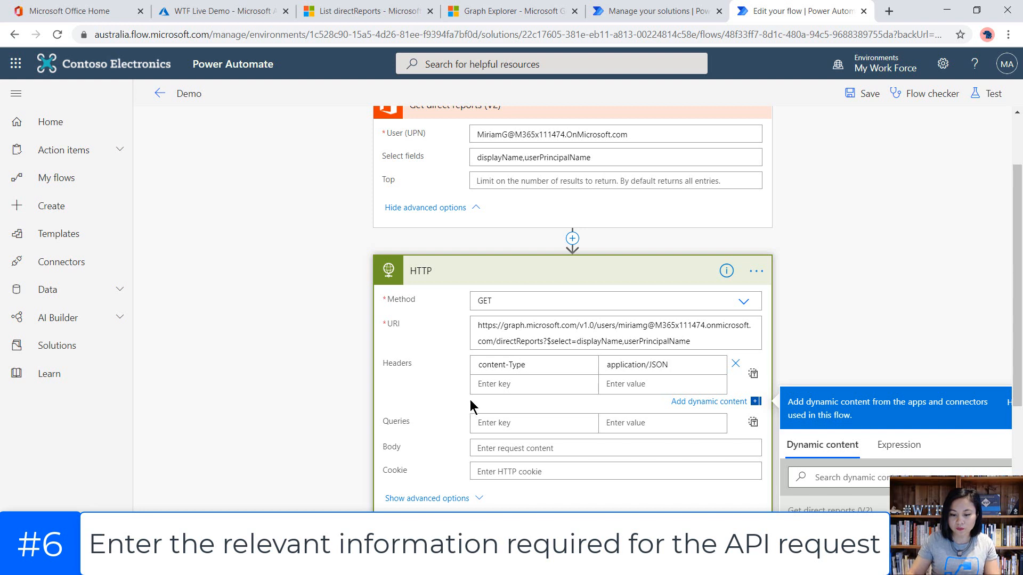
- Show the HTTP action's advanced options and set its authentication to Active Directory OAuth
left_click(476, 504)
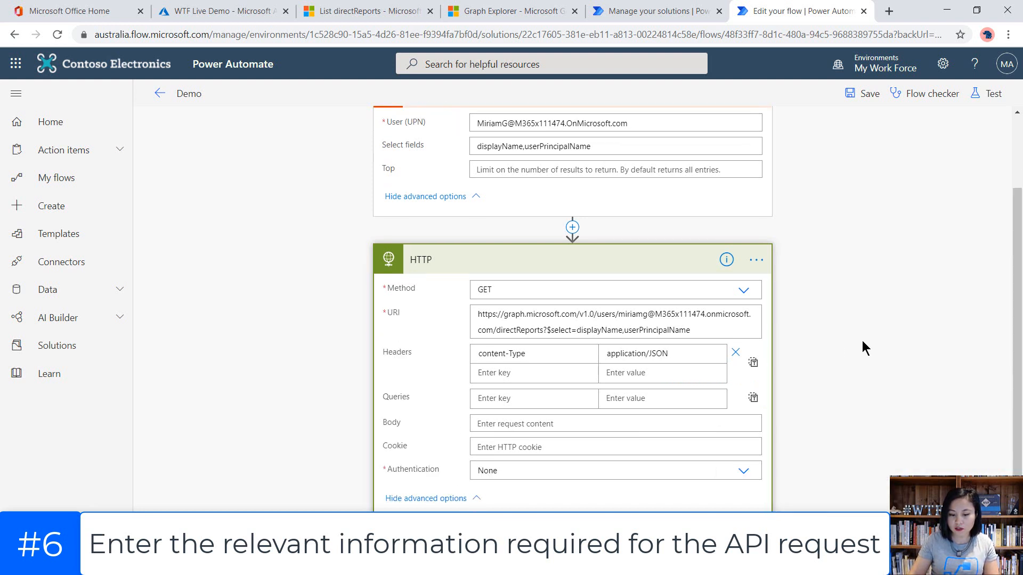
scroll(858, 345, "down", 1)
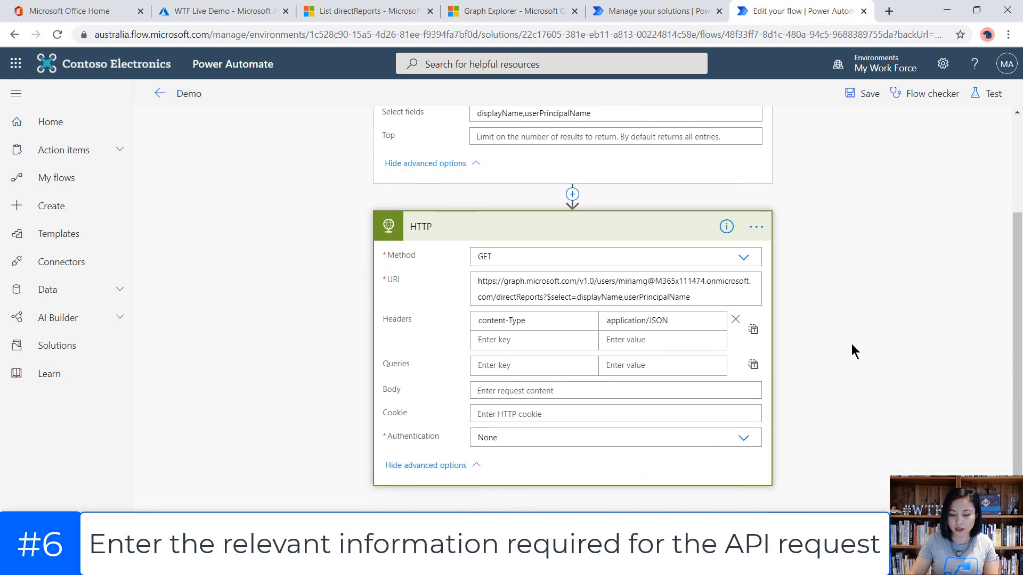
left_click(744, 441)
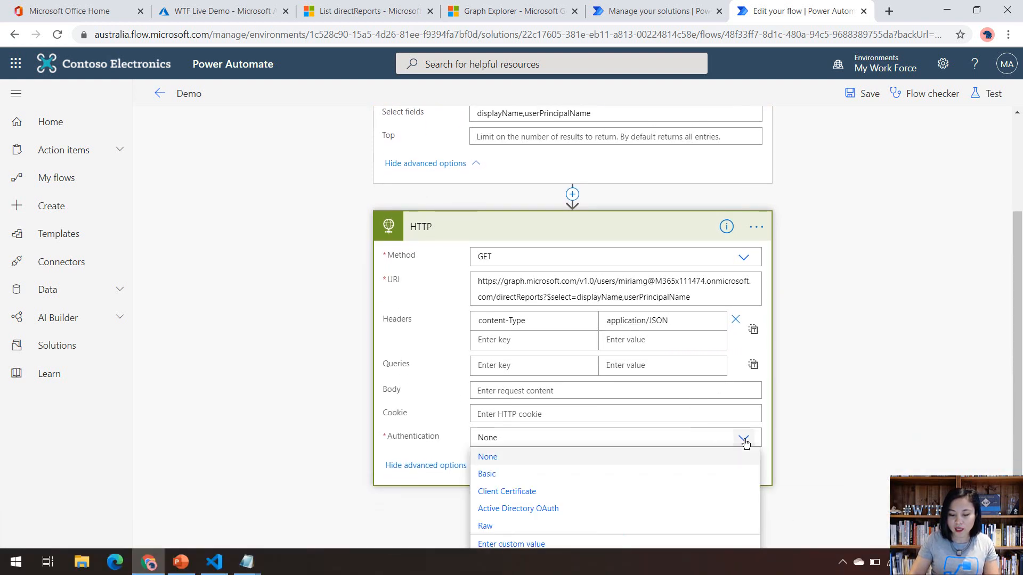
left_click(530, 510)
scroll(879, 364, "down", 3)
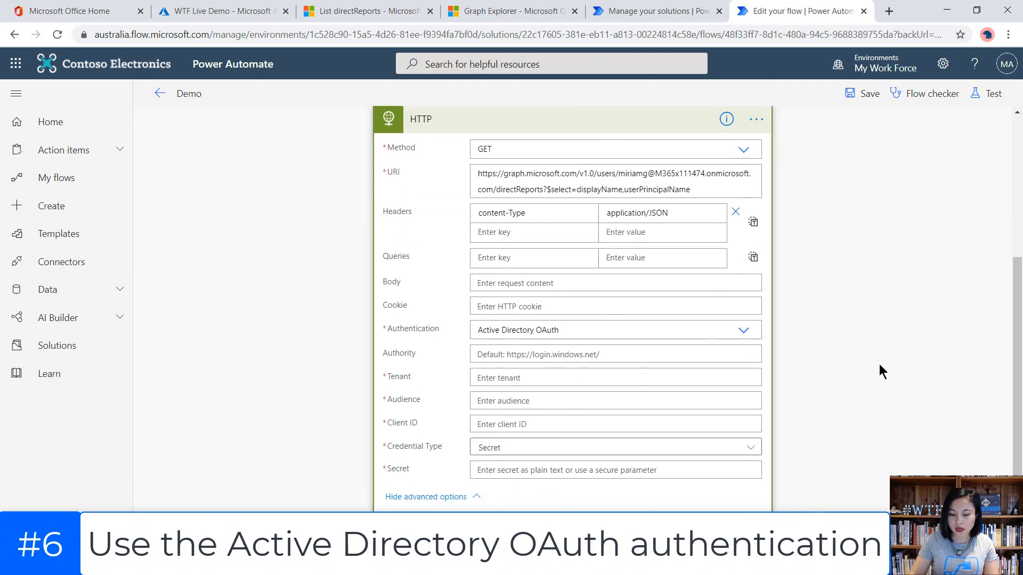
- Copy the directory (tenant) ID from the WTF Live Demo app's overview in Azure and enter it as the HTTP action's tenant
left_click(584, 347)
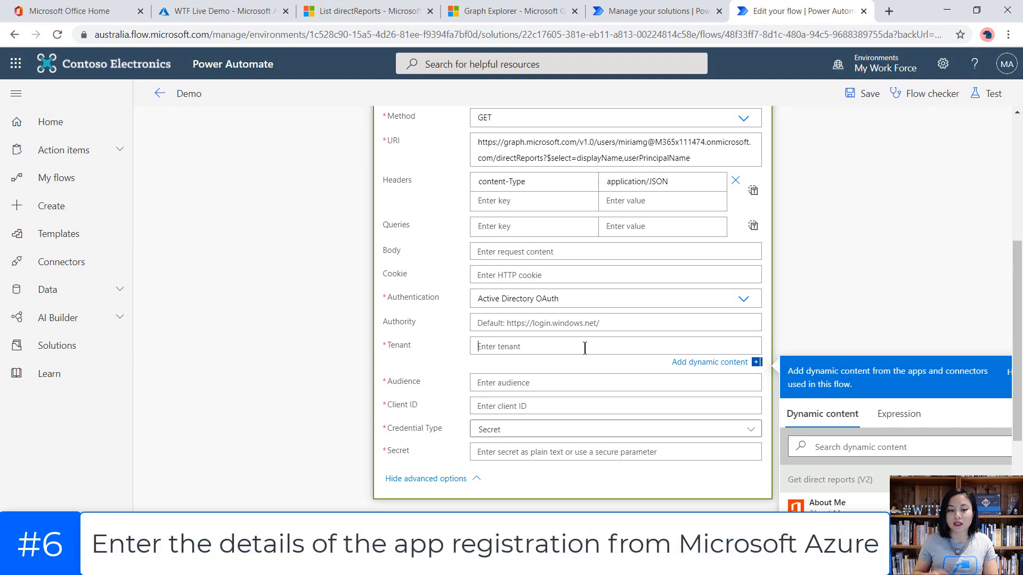
left_click(203, 12)
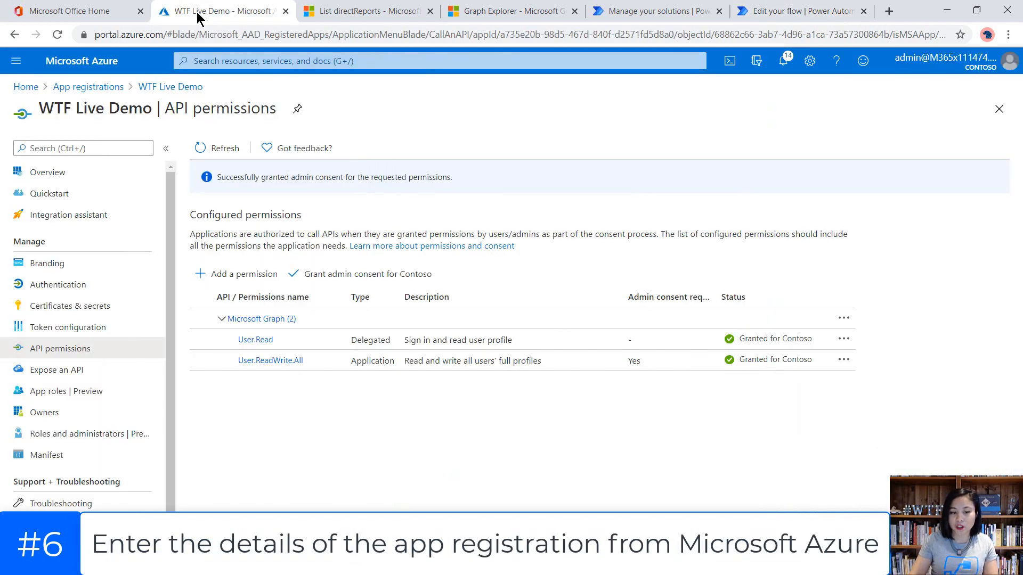
left_click(46, 177)
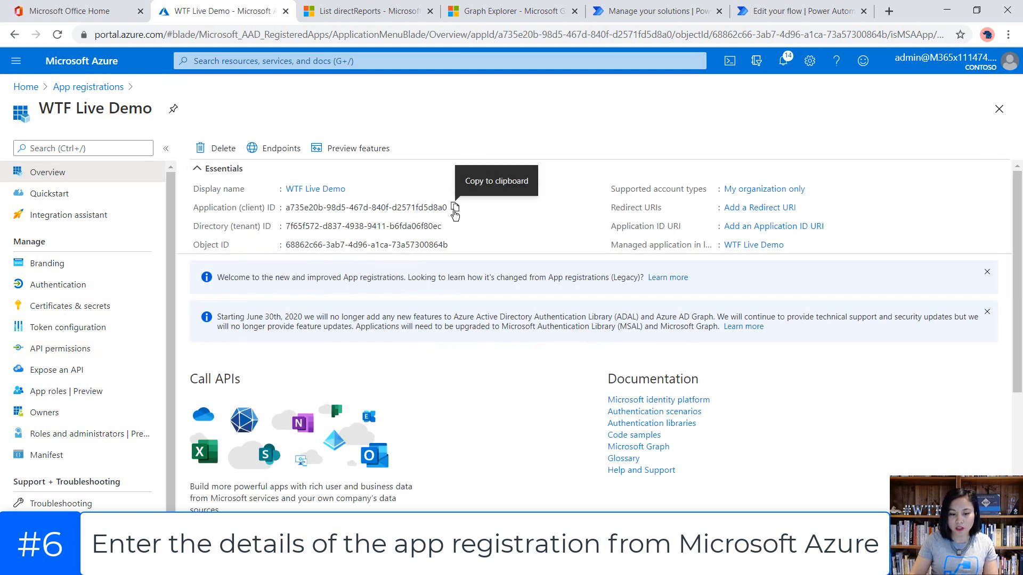
left_click(451, 227)
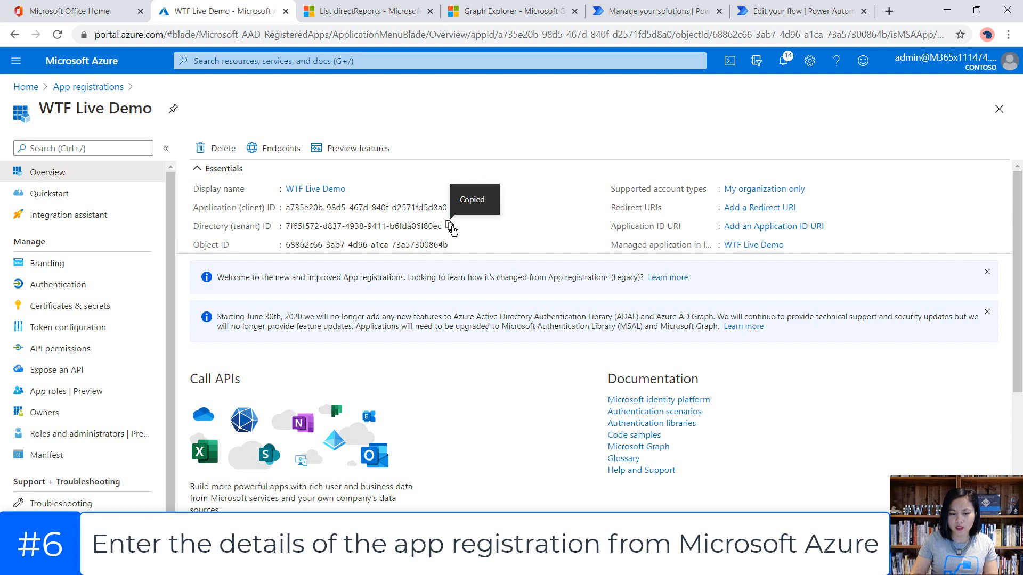
left_click(760, 23)
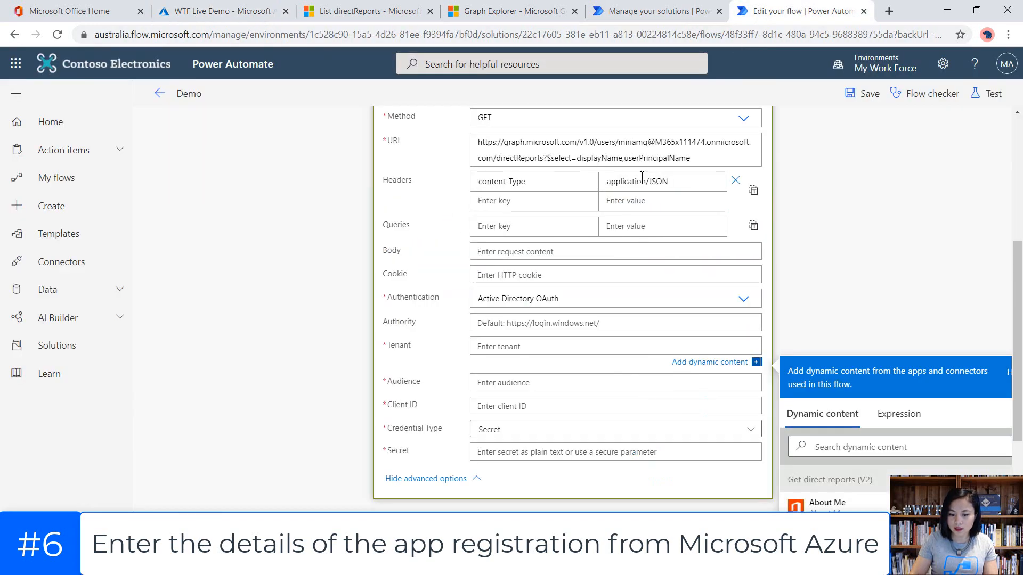
key("ctrl+v")
left_click(530, 383)
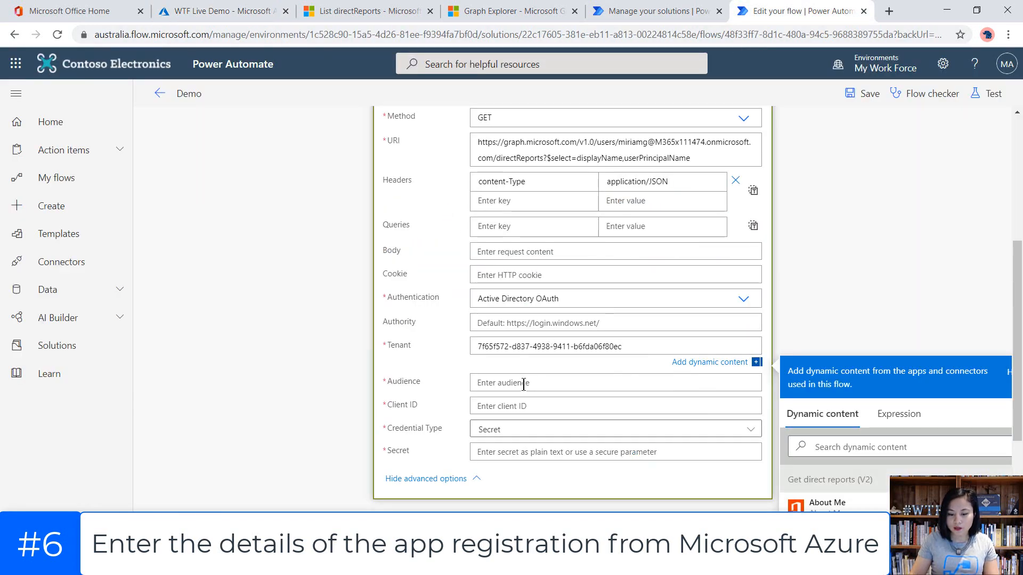
scroll(916, 304, "down", 1)
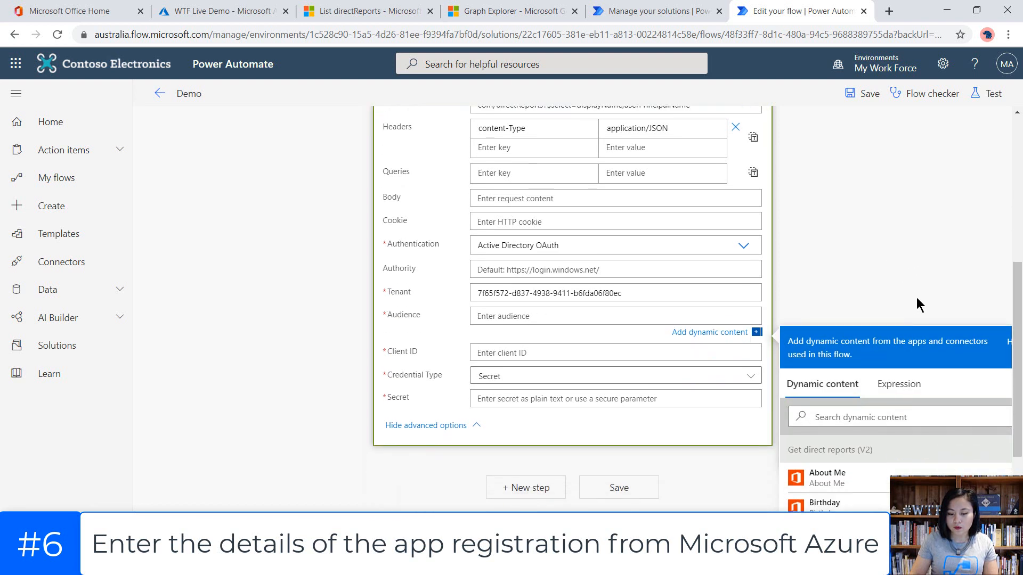
scroll(554, 358, "up", 1)
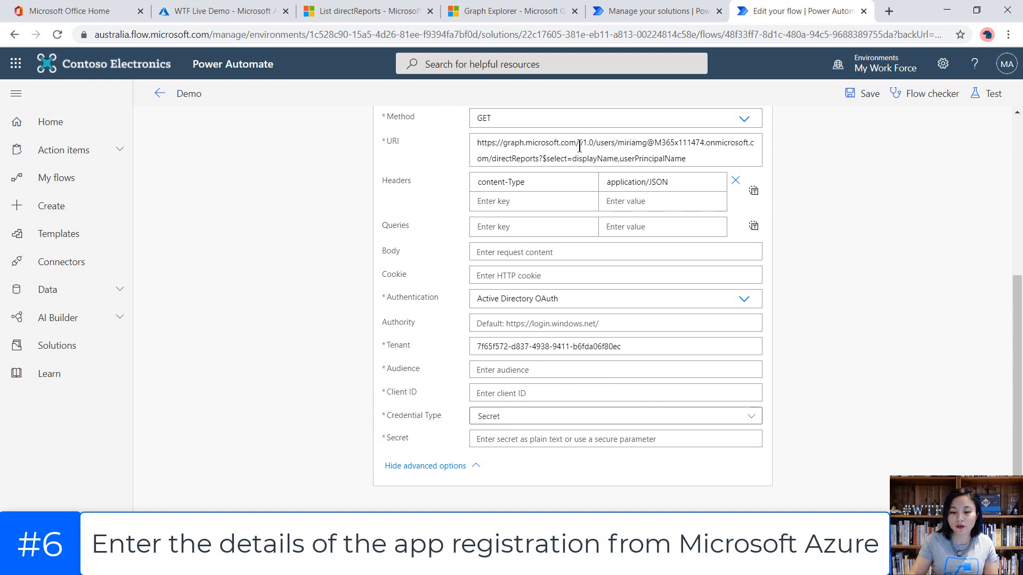
left_click_drag(576, 143, 475, 137)
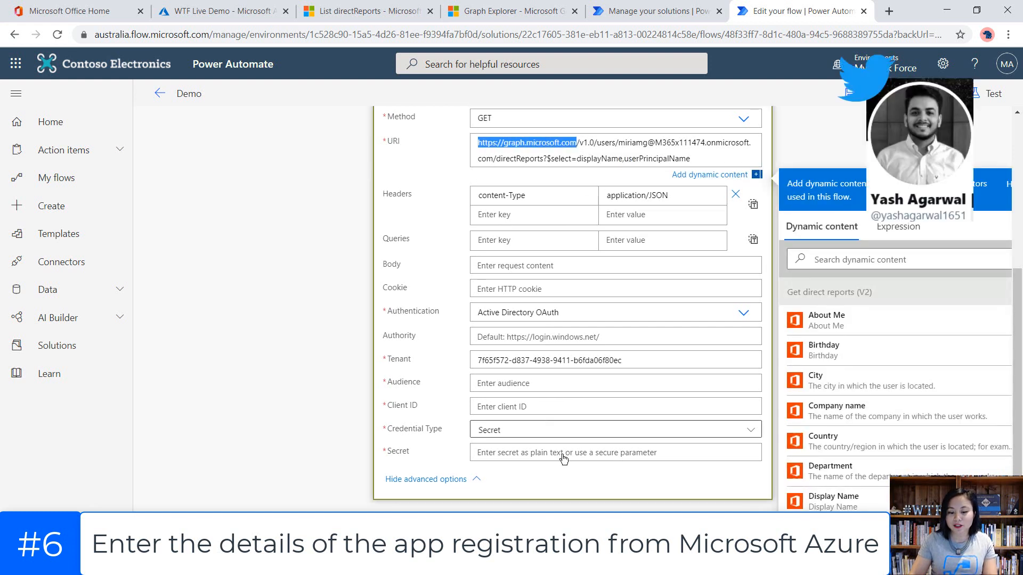
left_click(504, 385)
key("ctrl+v")
left_click(883, 276)
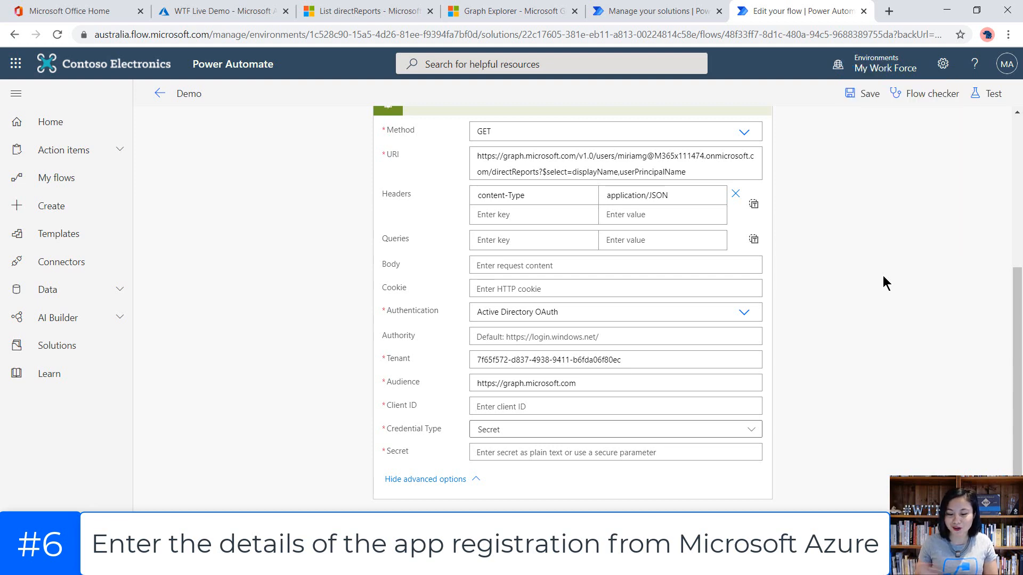
- Copy the WTF Live Demo app's application (client) ID from Azure and enter it as the HTTP action's client ID
left_click(239, 10)
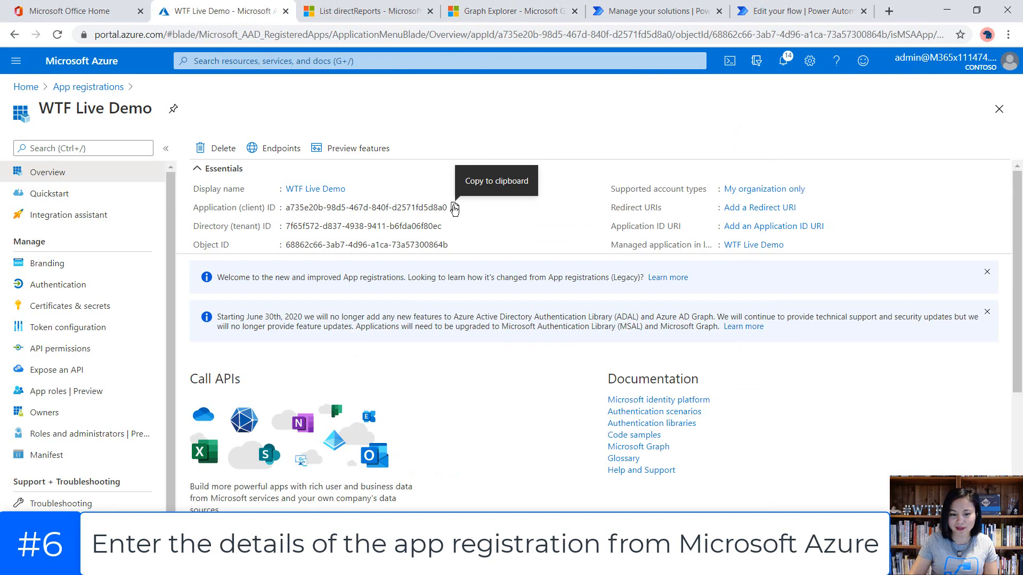
left_click(454, 209)
left_click(757, 14)
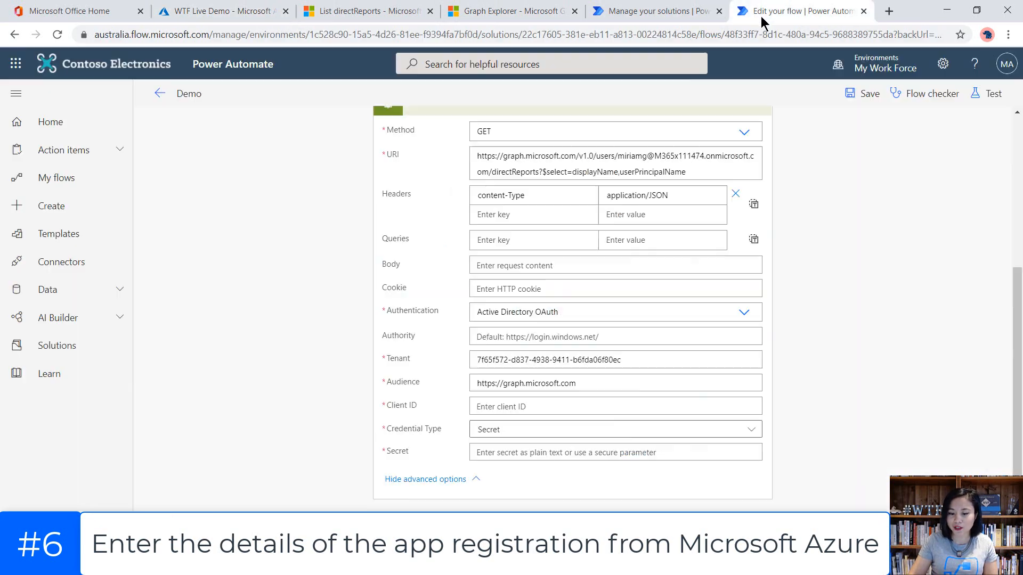
left_click(508, 407)
key("ctrl+v")
- Copy the app's client secret from Notepad and paste it into the HTTP action's Secret field
left_click(493, 461)
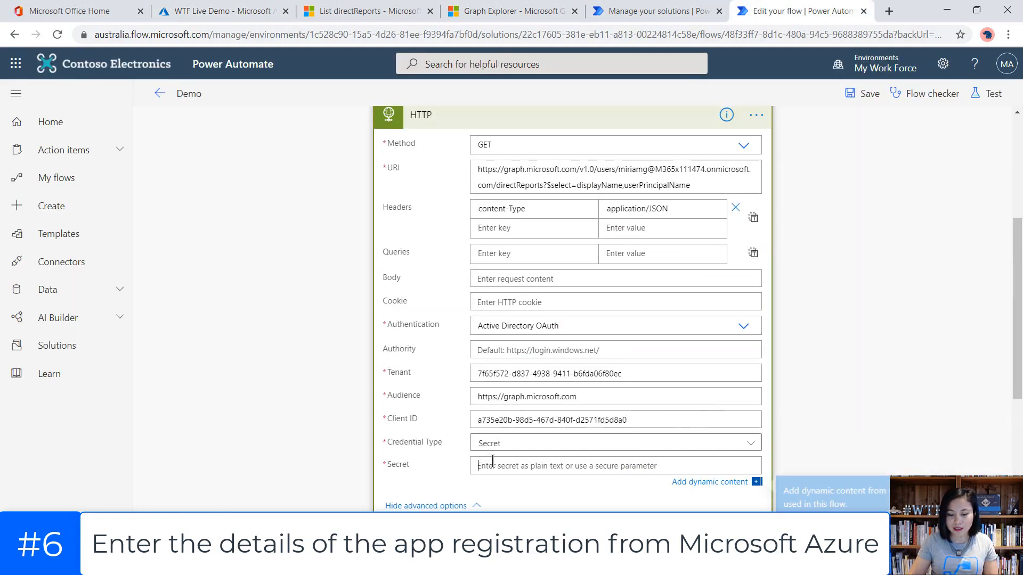
left_click(248, 564)
left_click(253, 478)
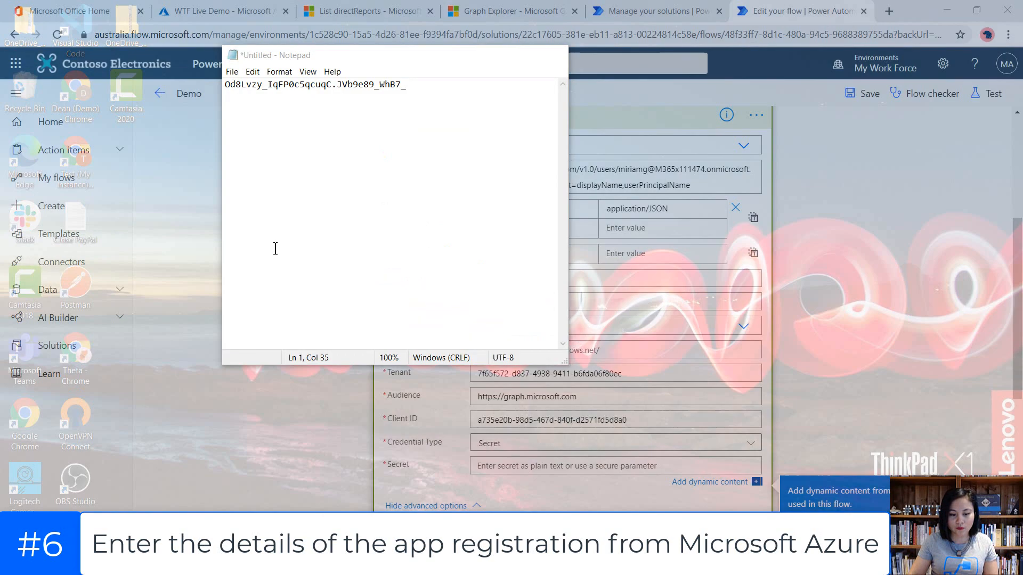
left_click_drag(439, 83, 102, 83)
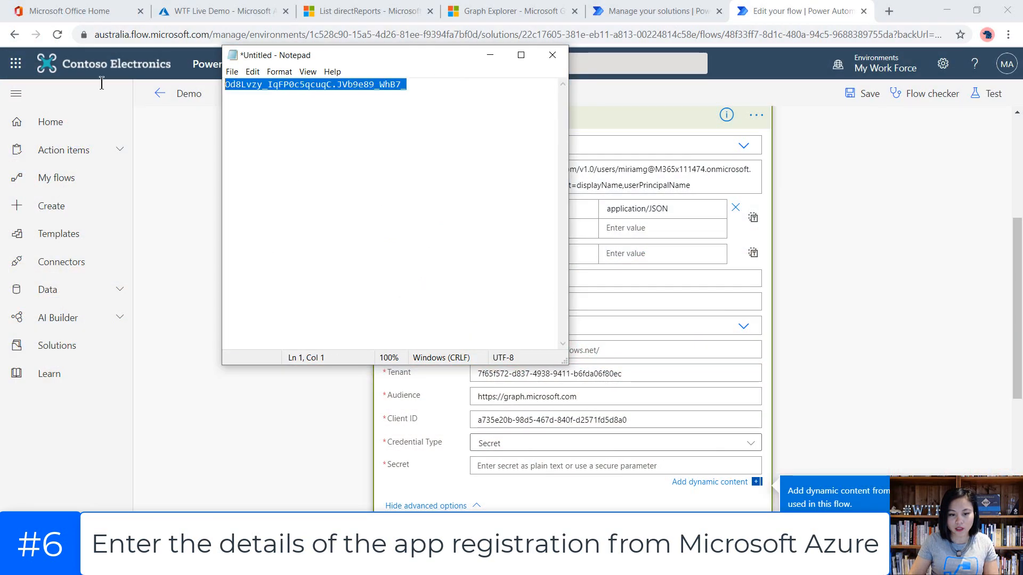
left_click(490, 55)
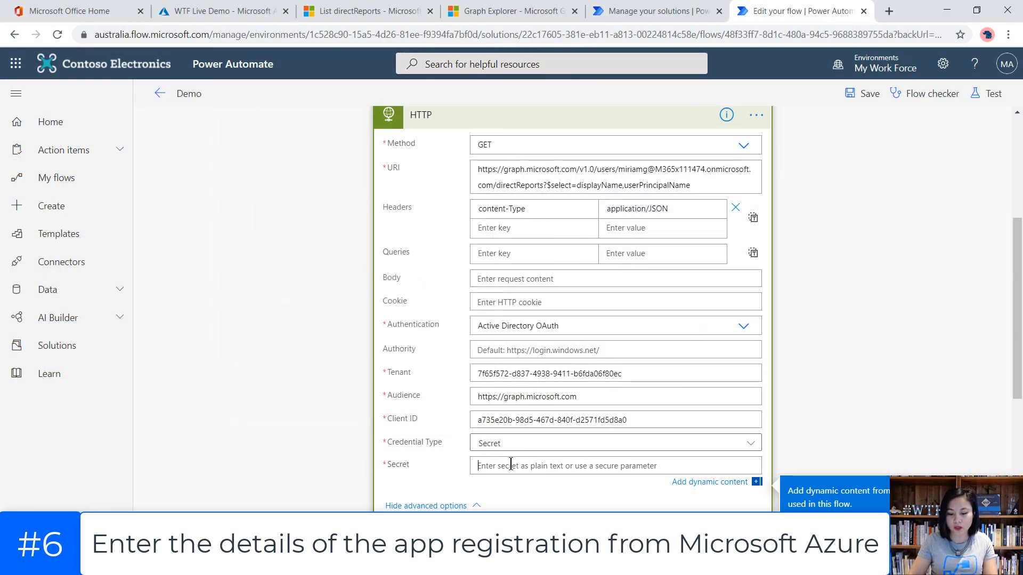
key("ctrl+v")
- Save the Demo flow and run a test with the trigger action performed manually
left_click(865, 94)
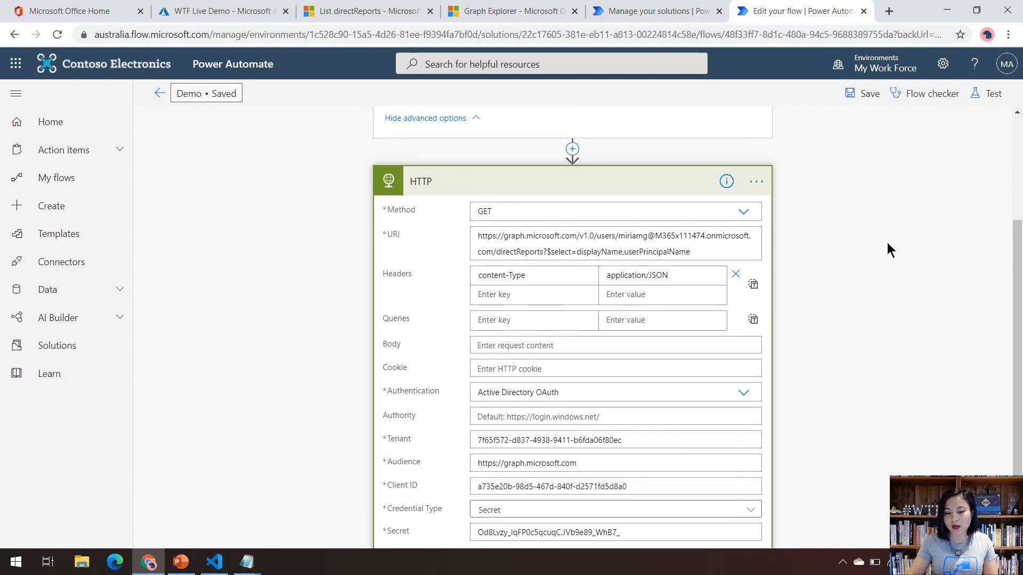
left_click(990, 95)
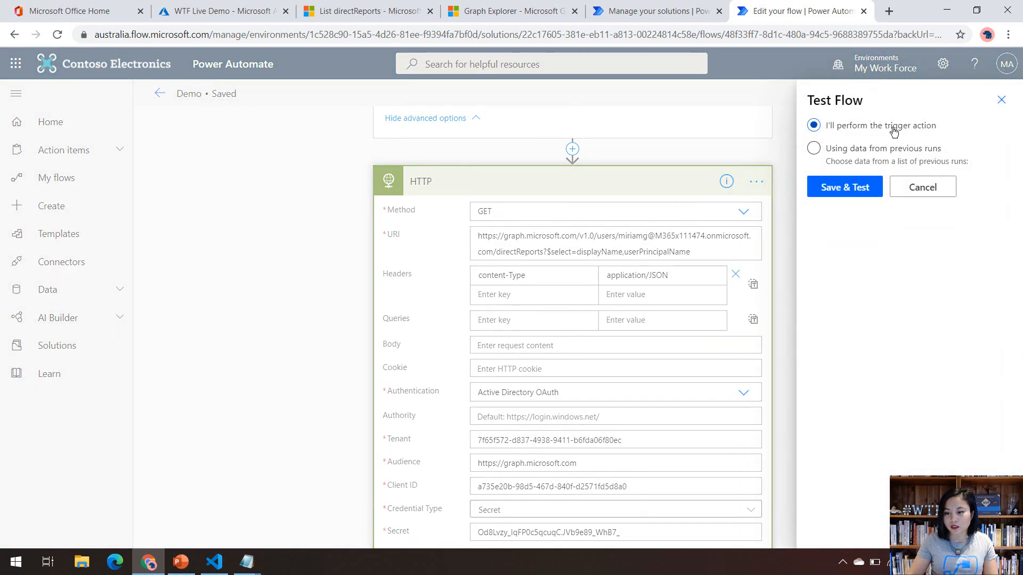
left_click(860, 190)
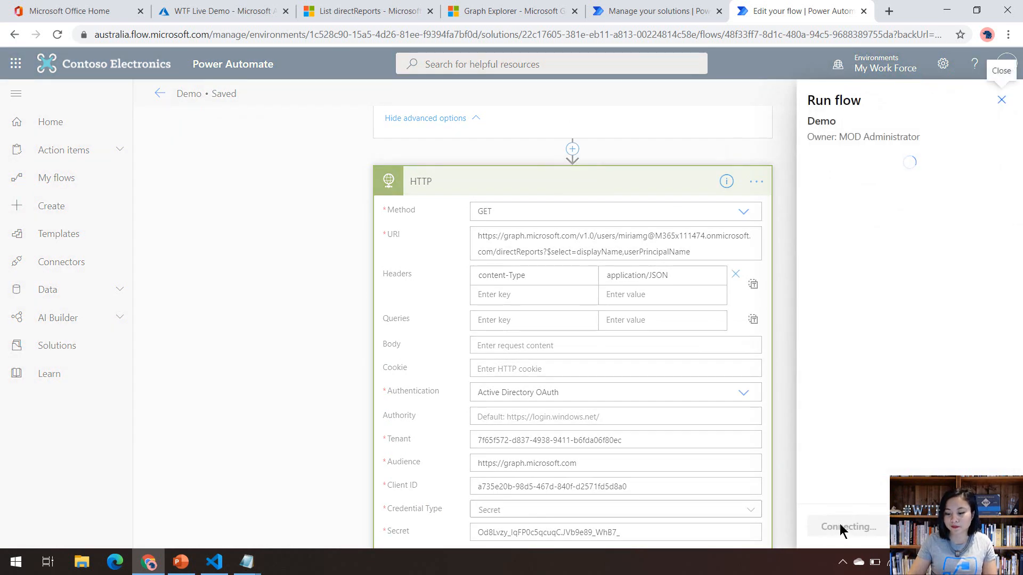
left_click(840, 526)
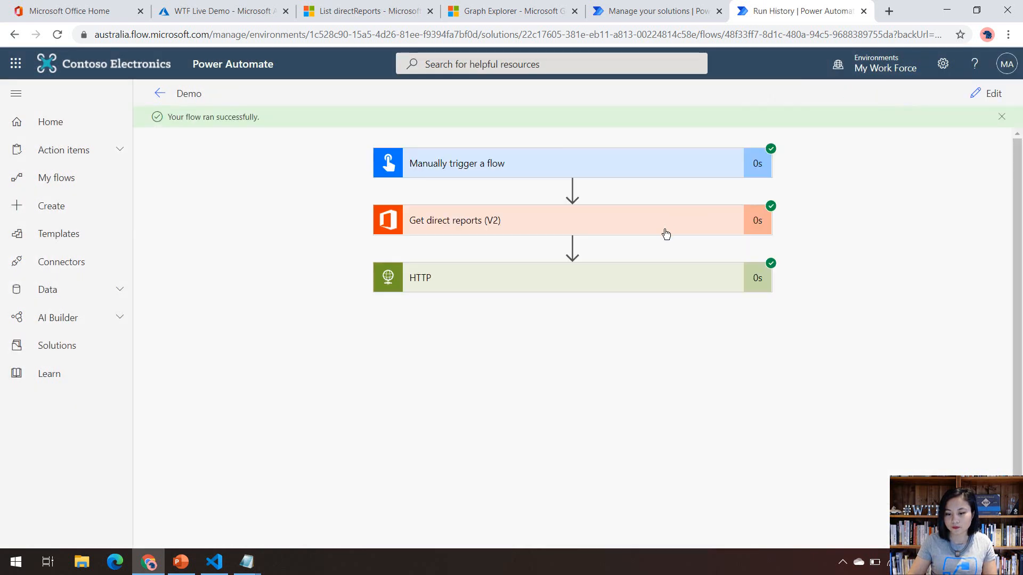
- Copy the output value of the Get direct reports (V2) action and paste it into Untitled-1 in Visual Studio Code
left_click(665, 233)
scroll(741, 302, "down", 2)
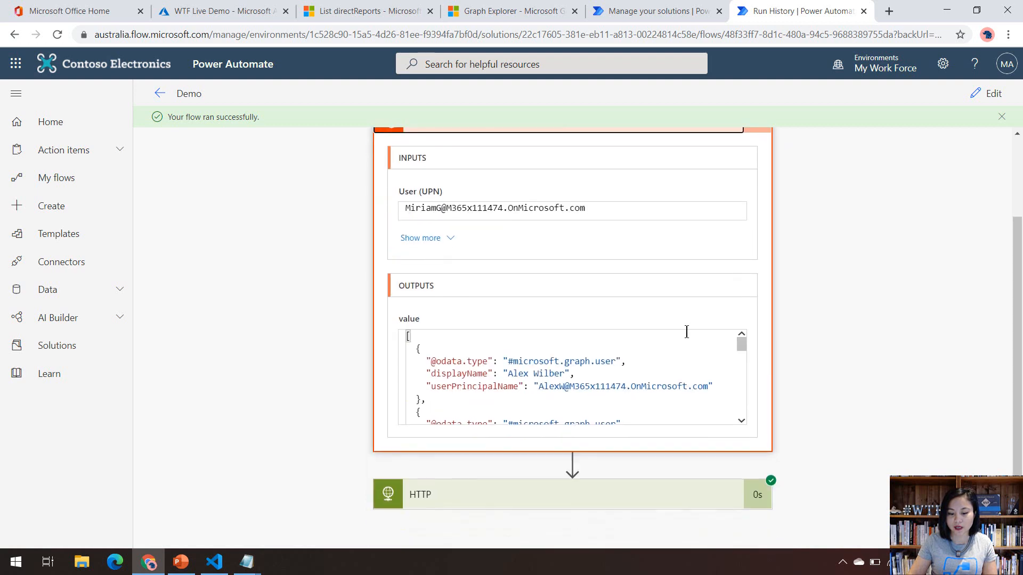
key("ctrl+a")
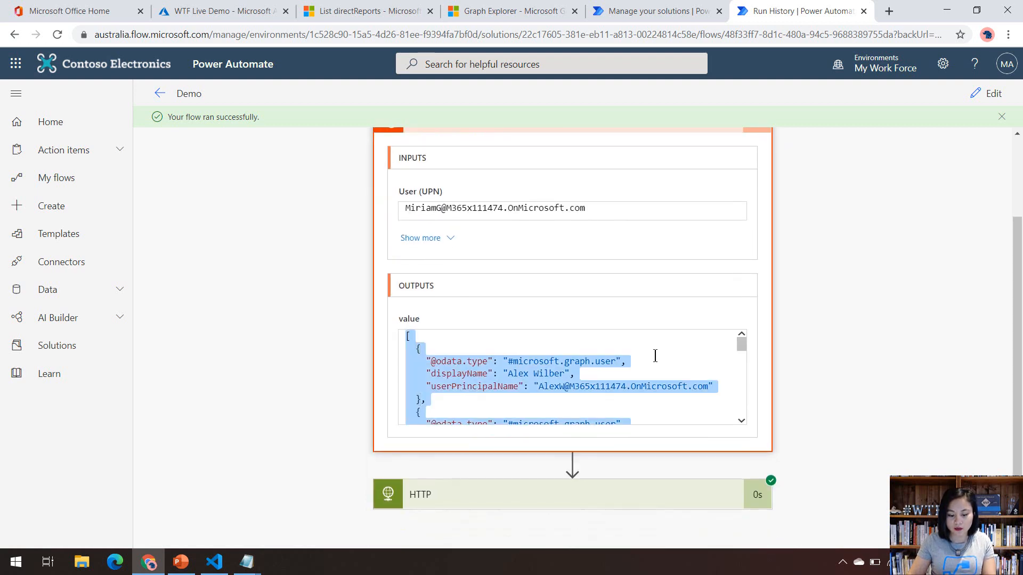
left_click(213, 562)
left_click(174, 55)
key("ctrl+v")
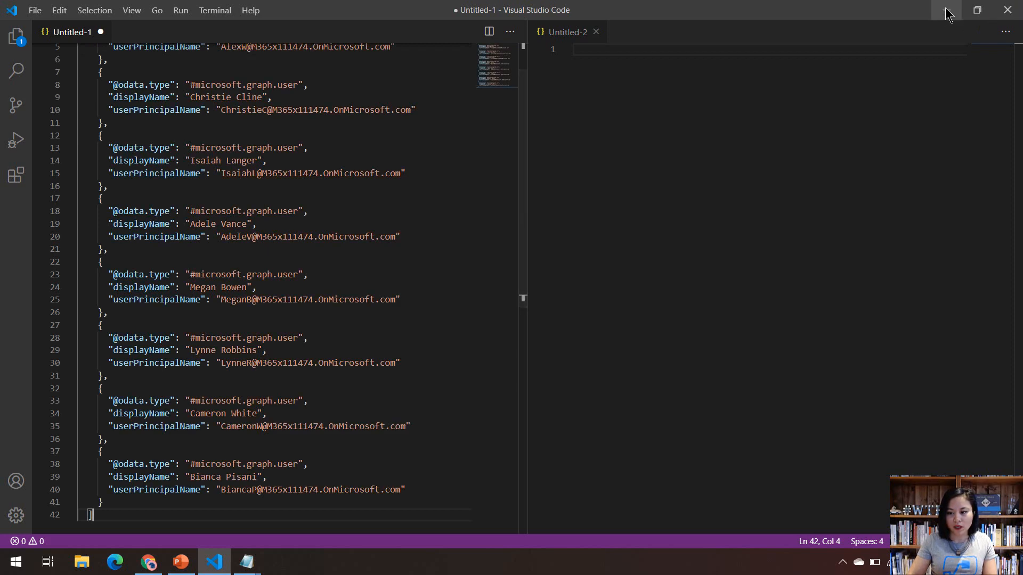
left_click(947, 10)
- Copy the output body of the HTTP action from the flow run and paste it into Untitled-2 in Visual Studio Code
left_click(659, 493)
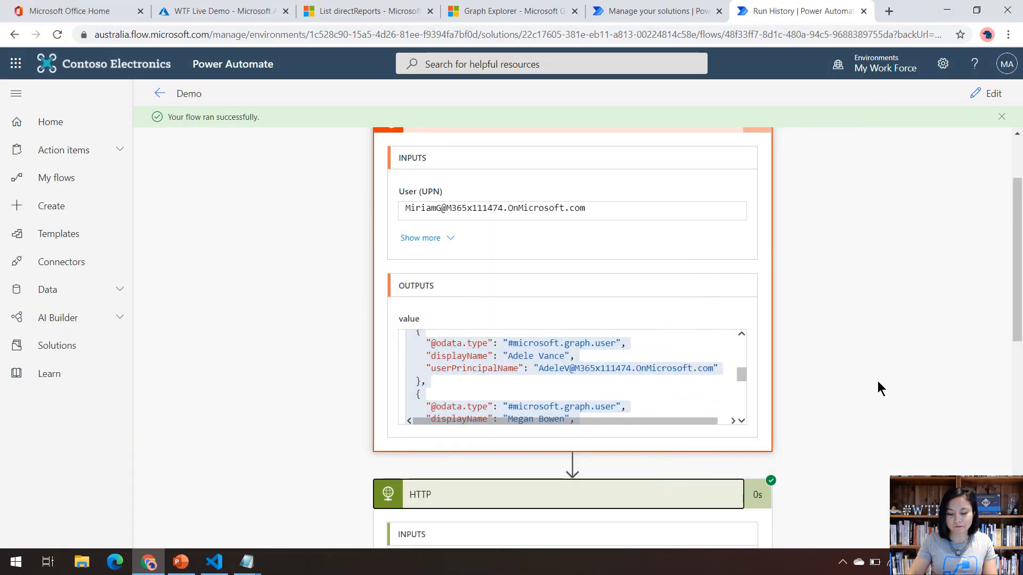
scroll(874, 383, "down", 3)
scroll(857, 381, "down", 6)
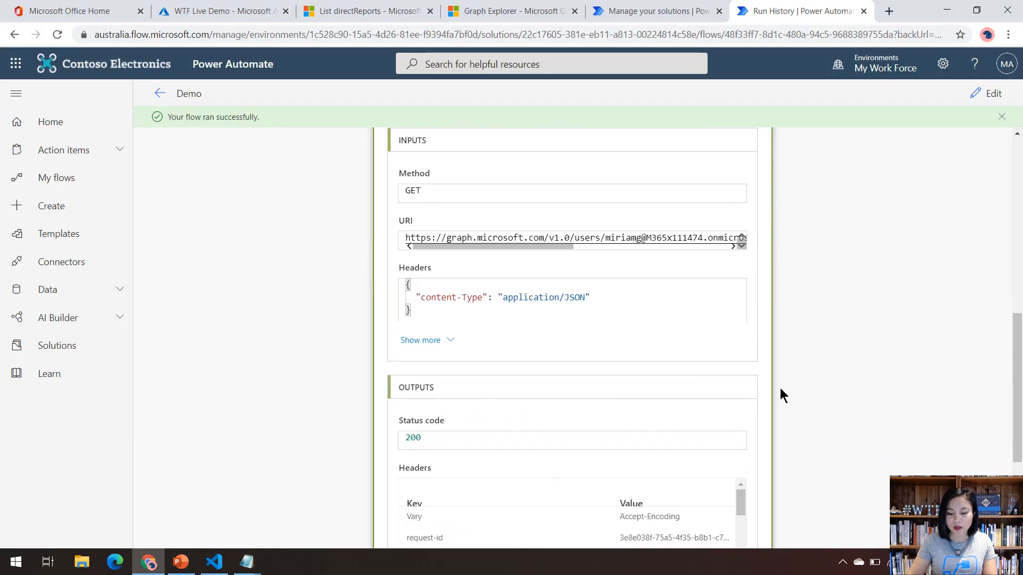
left_click(605, 432)
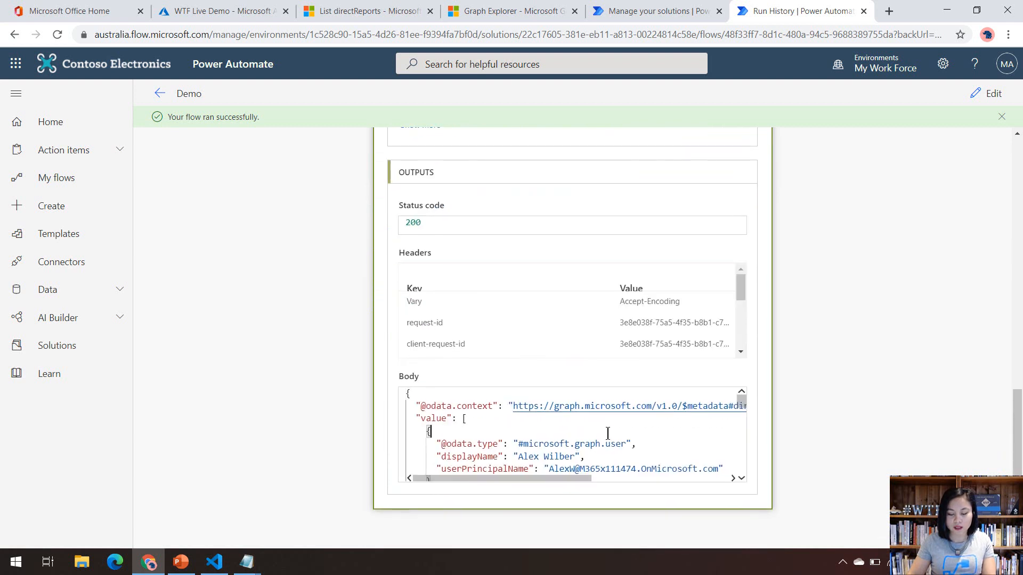
key("ctrl+a")
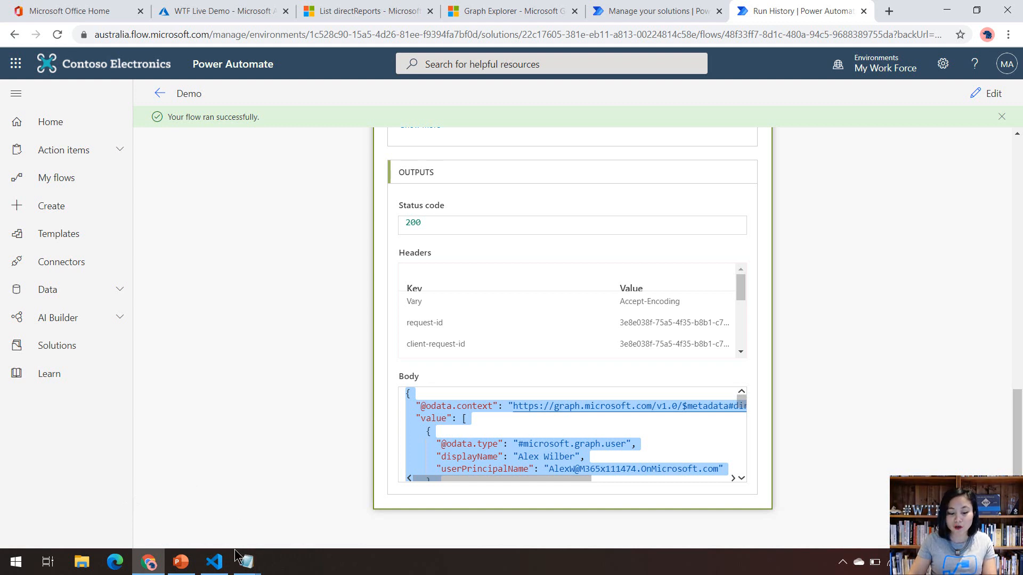
mouse_move(247, 569)
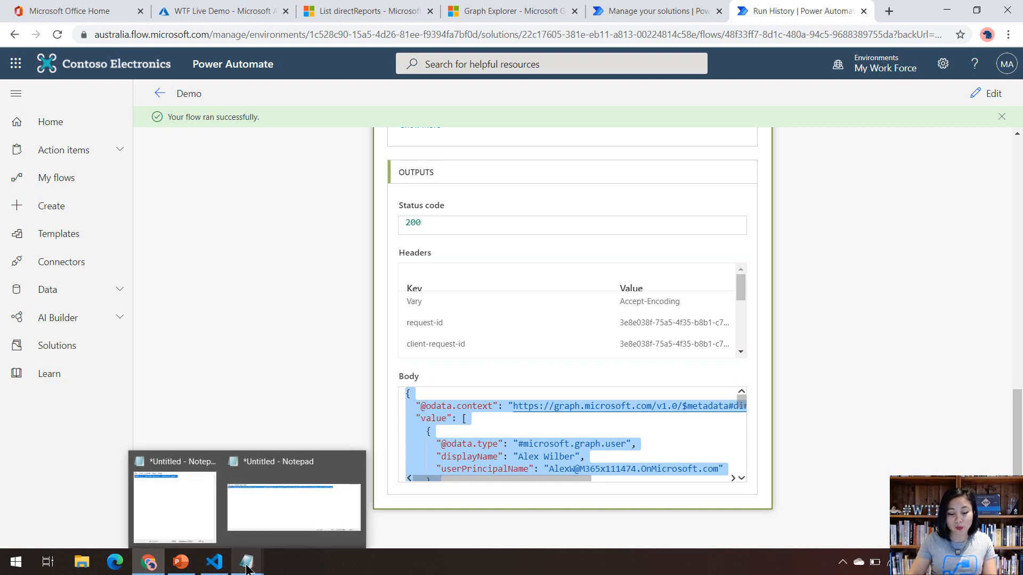
left_click(214, 562)
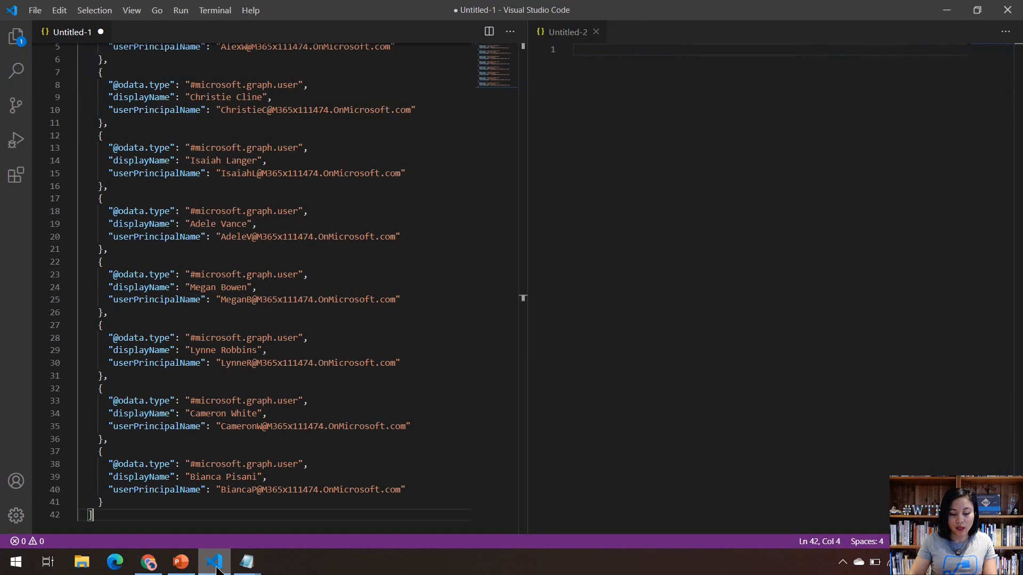
left_click(597, 48)
key("ctrl+v")
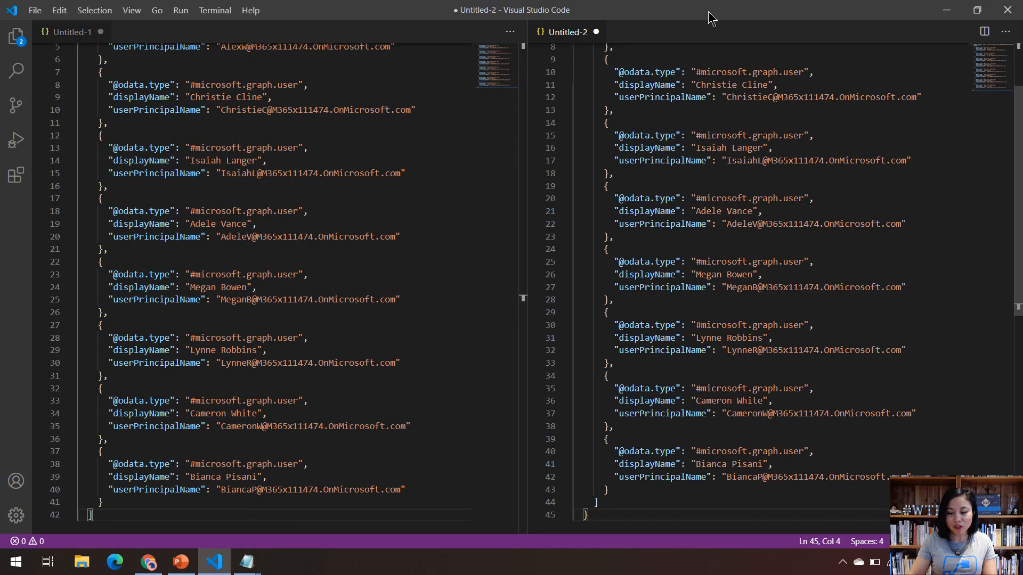
- Compare both JSON outputs side by side from their first lines and return to the HTTP action in the flow run
scroll(971, 166, "up", 3)
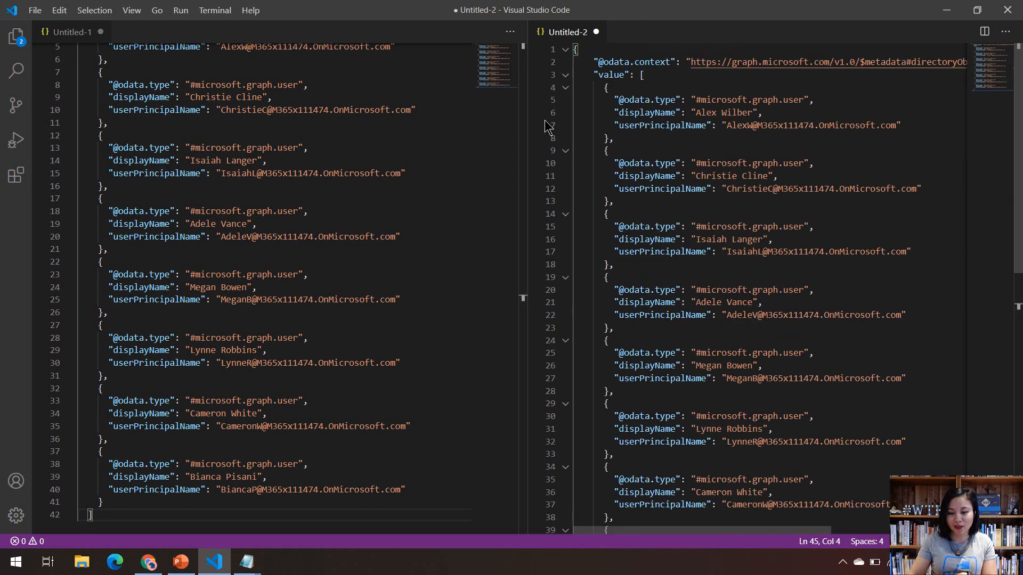
scroll(521, 235, "up", 2)
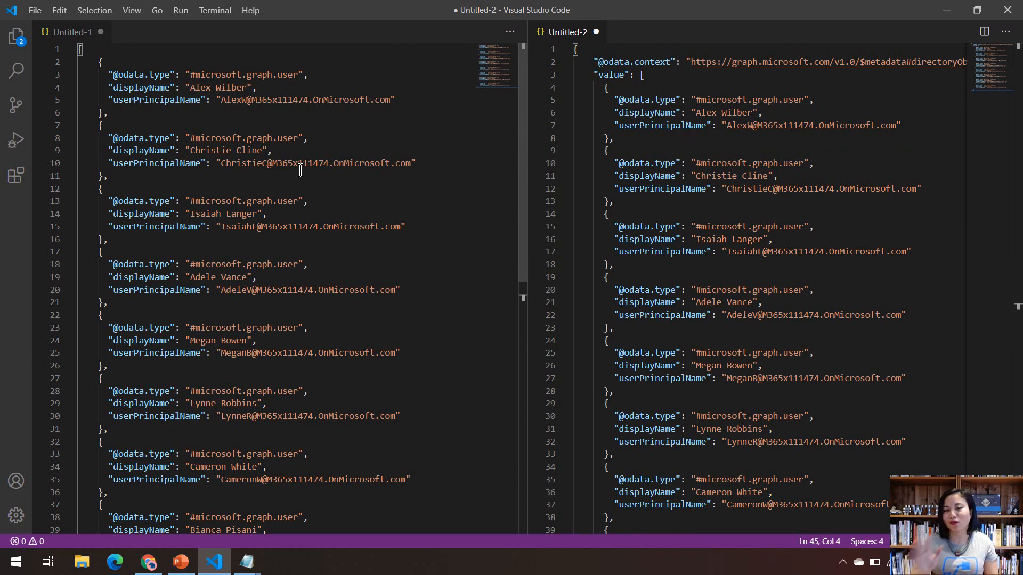
left_click(942, 10)
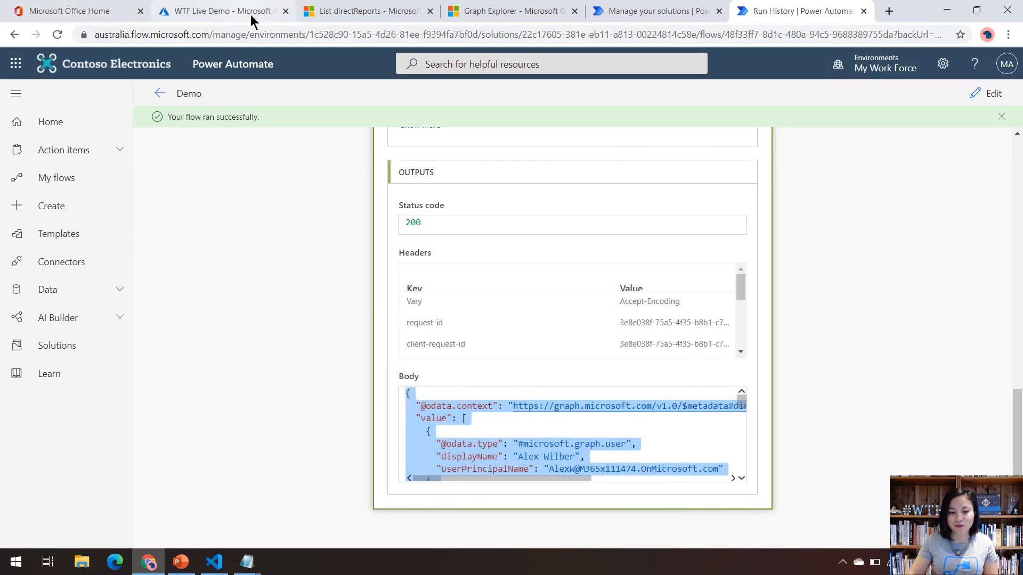
scroll(669, 277, "up", 8)
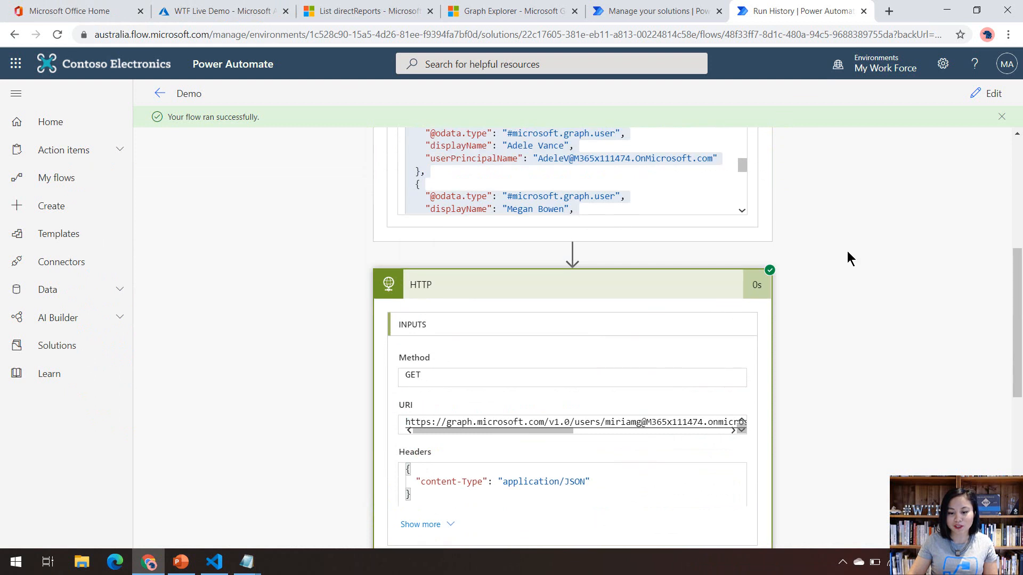